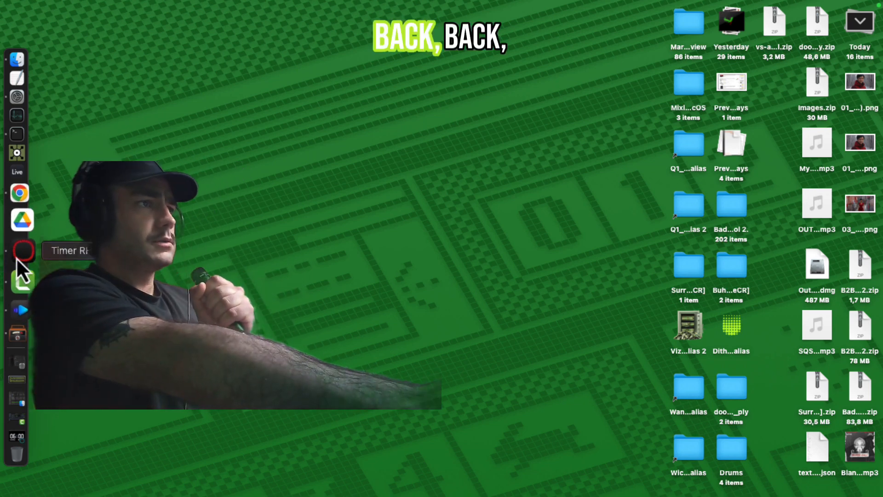
left_click(22, 275)
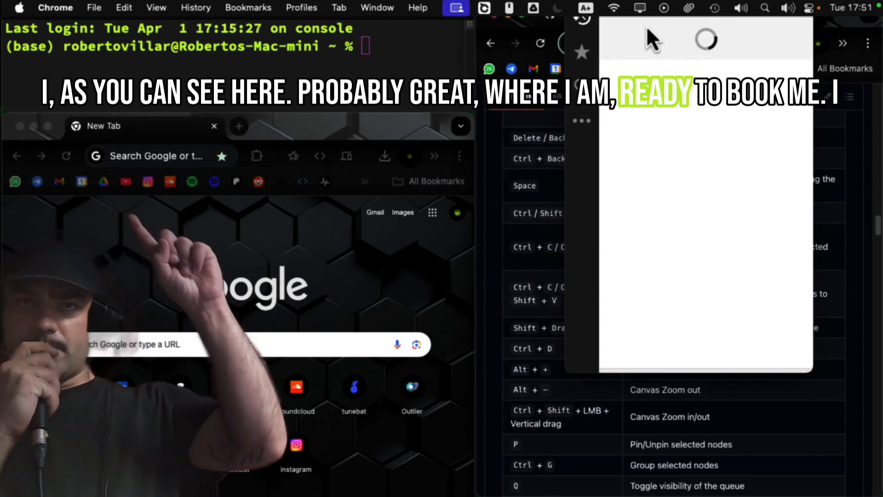
Step: Copy the saved launch commands from the clipboard history favourites and run them in Terminal: enter Dev2025, source .venv/bin/activate, start comfyui
left_click(583, 61)
scroll(687, 87, "down", 6)
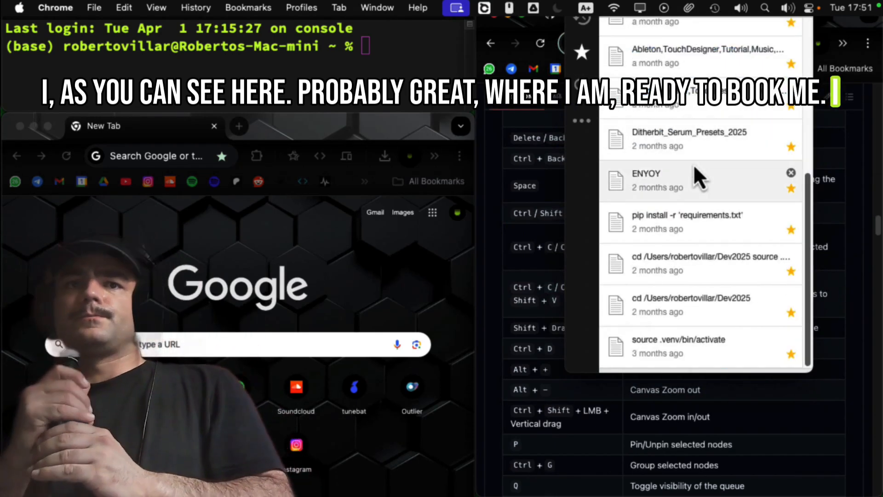
left_click(720, 269)
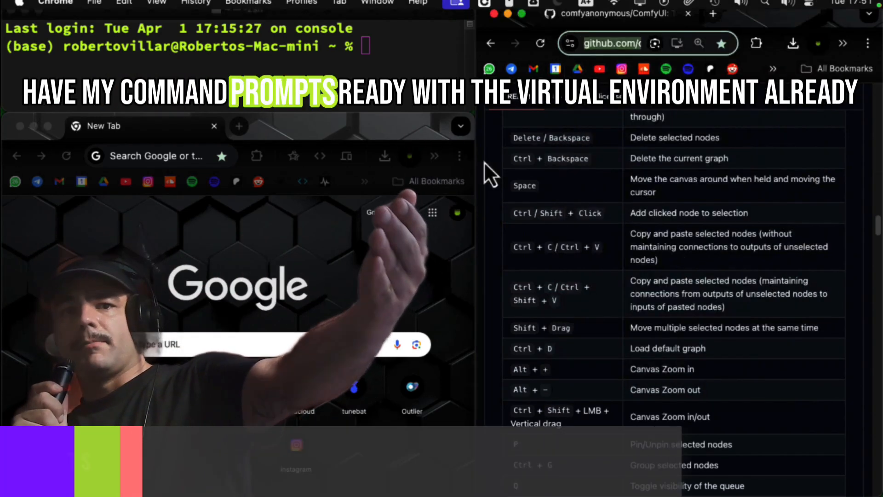
left_click(405, 52)
double_click(406, 53)
left_click(353, 62)
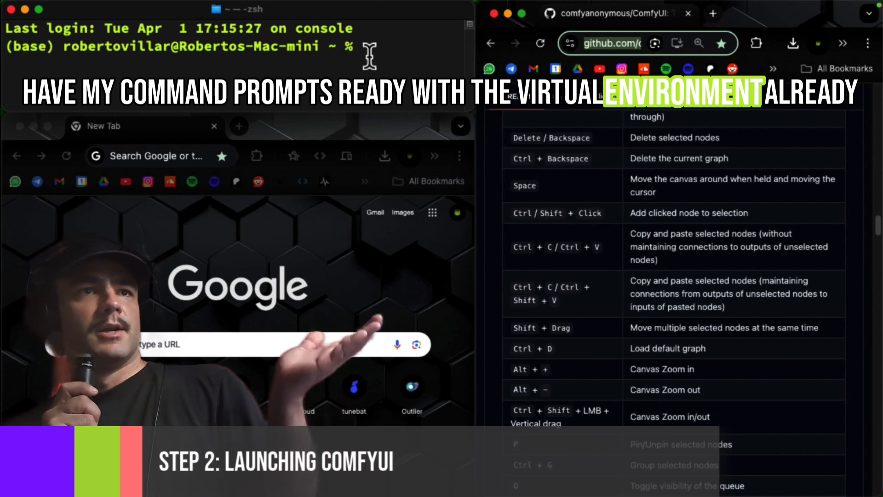
type("cd /Users/robertovillar/Dev2025 source .venv/bin/activate comfyui")
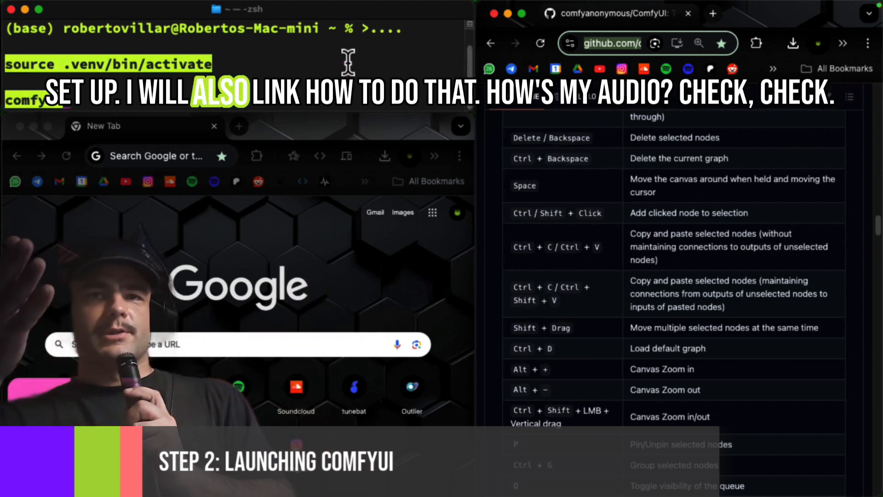
key("Return")
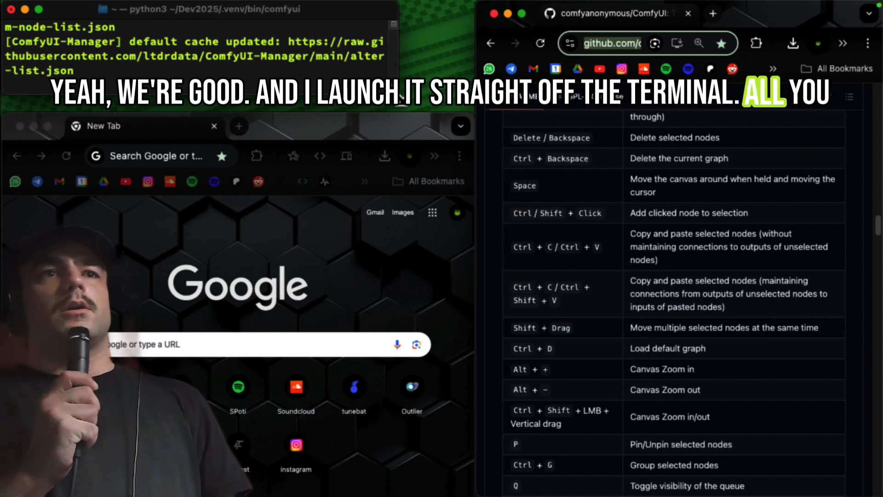
Step: Reduce the Terminal text size by four steps and widen its window to span the space above the browser
left_click_drag(399, 96, 472, 110)
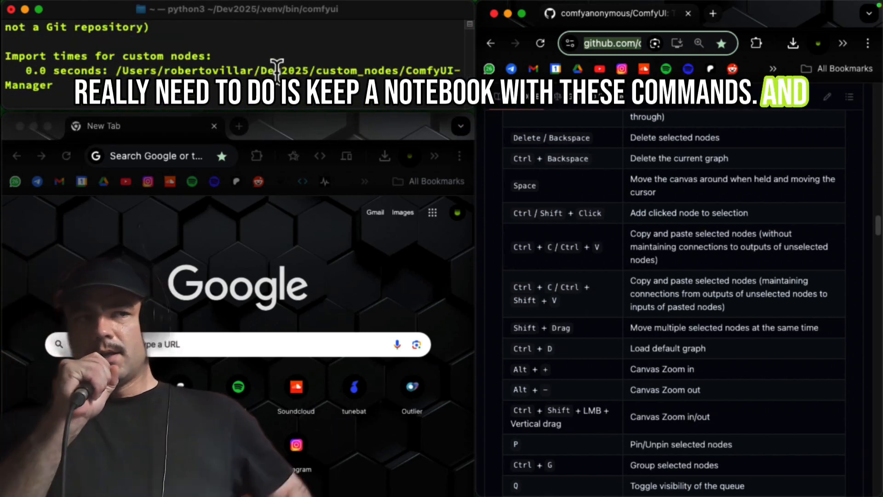
key("super+minus")
key("super+minus")
key("super+minus")
key("super+minus")
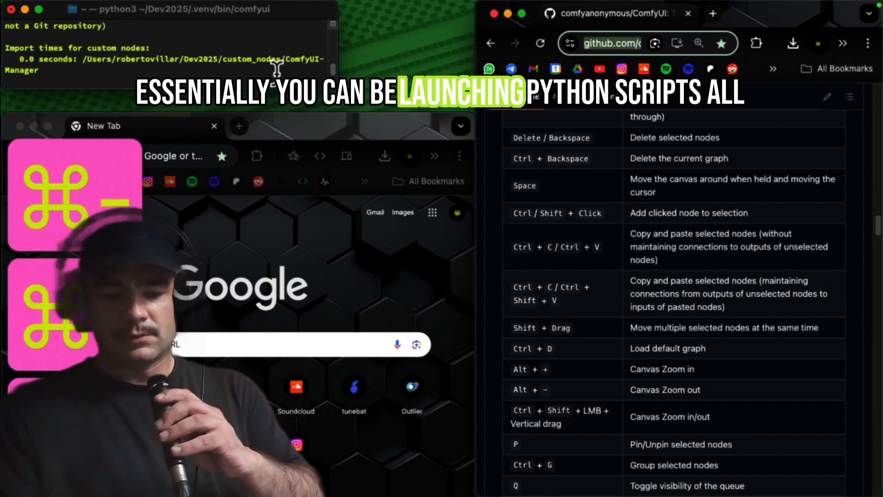
left_click_drag(325, 82, 468, 112)
scroll(349, 71, "up", 10)
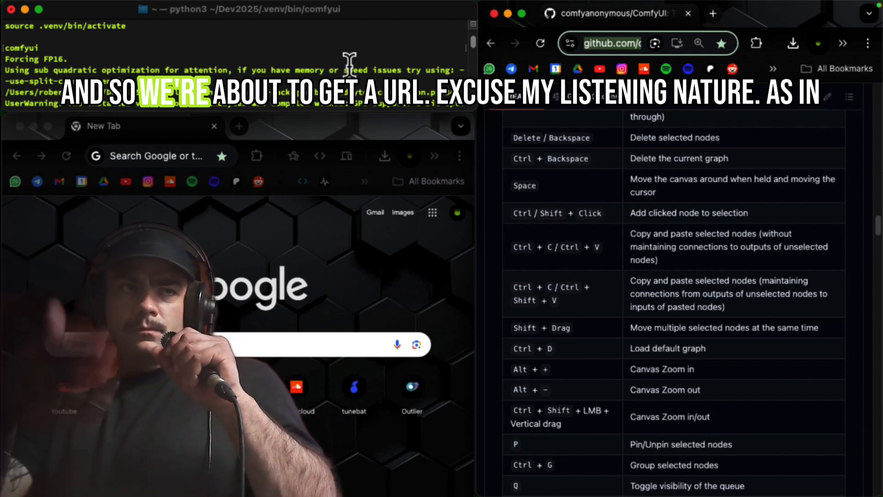
scroll(349, 62, "down", 8)
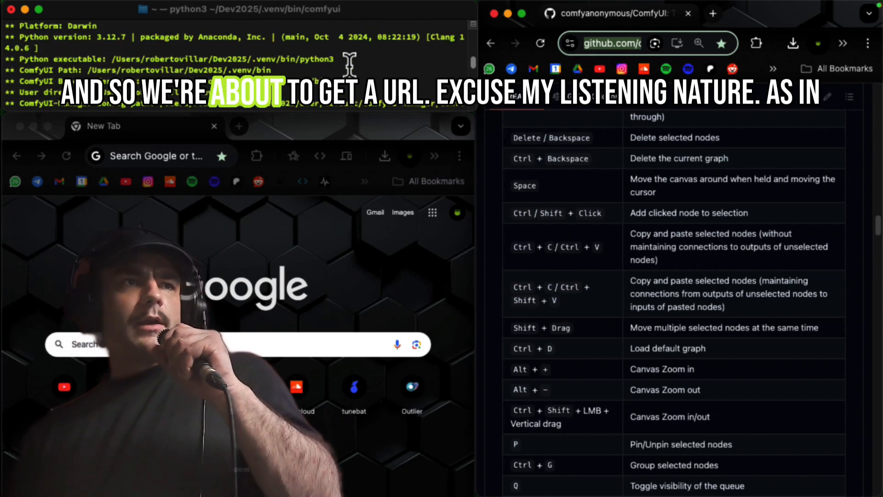
scroll(350, 62, "down", 10)
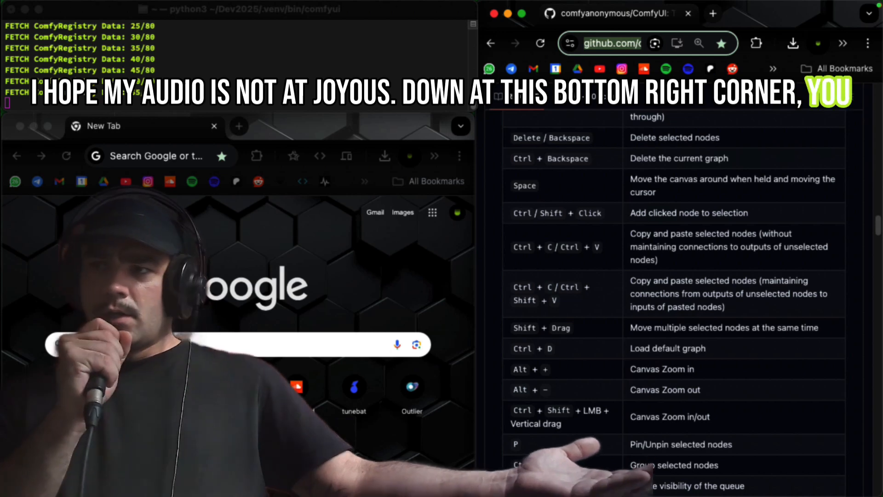
left_click(191, 77)
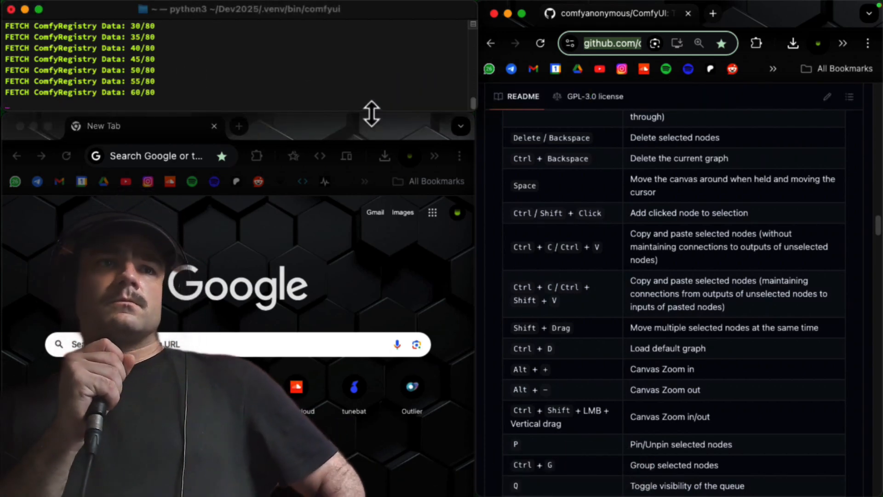
left_click_drag(371, 114, 375, 364)
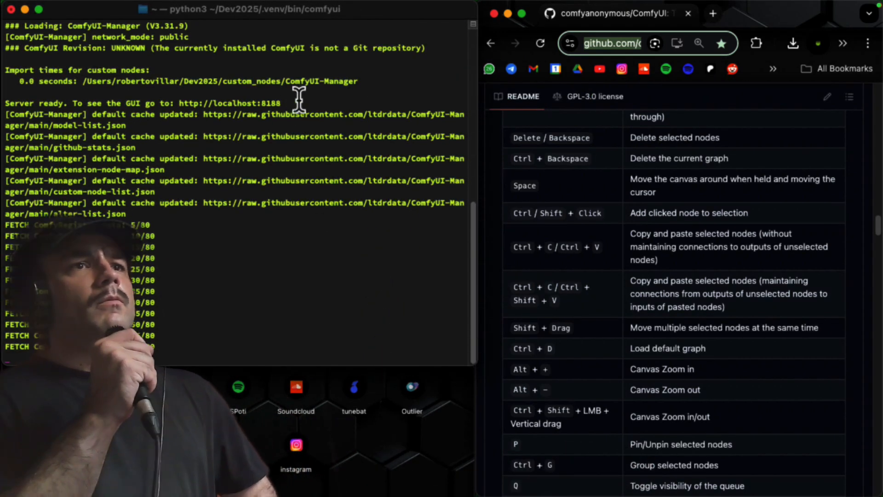
left_click_drag(283, 99, 180, 91)
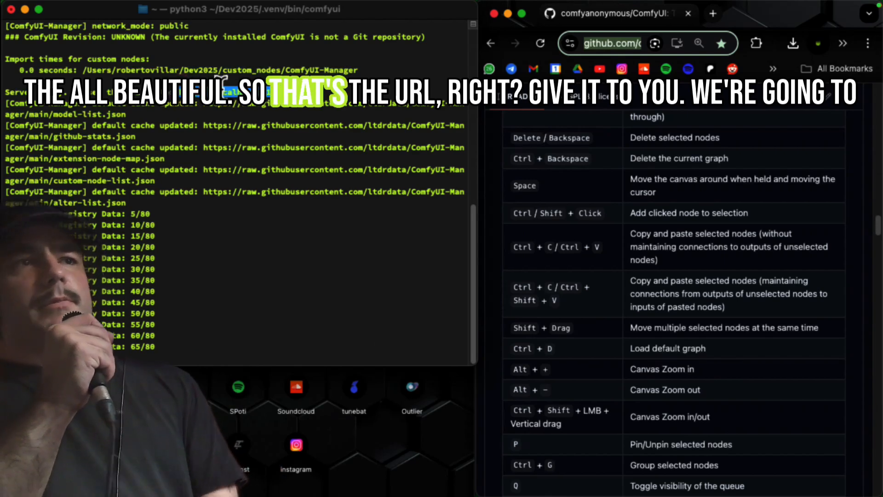
right_click(224, 91)
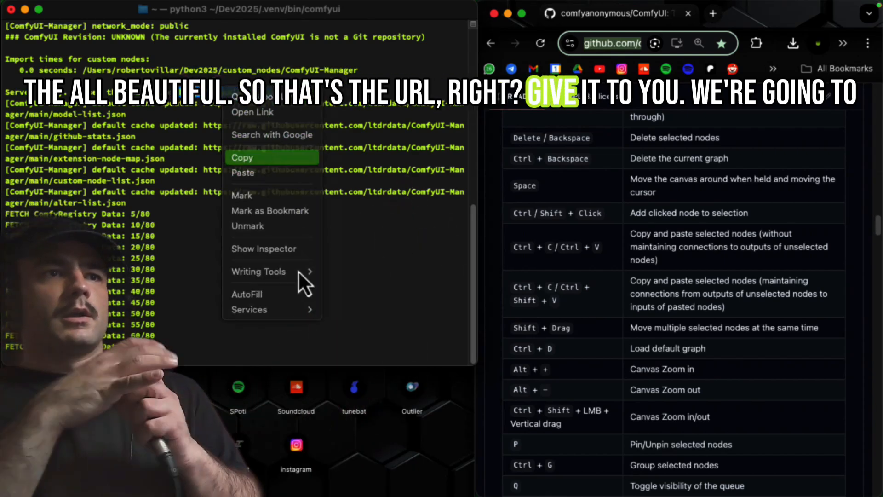
left_click(271, 158)
left_click(323, 426)
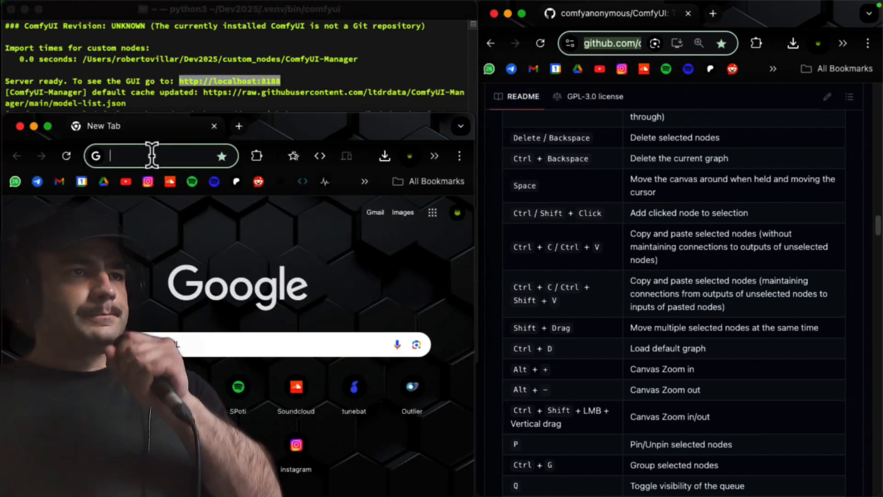
right_click(151, 155)
left_click(248, 242)
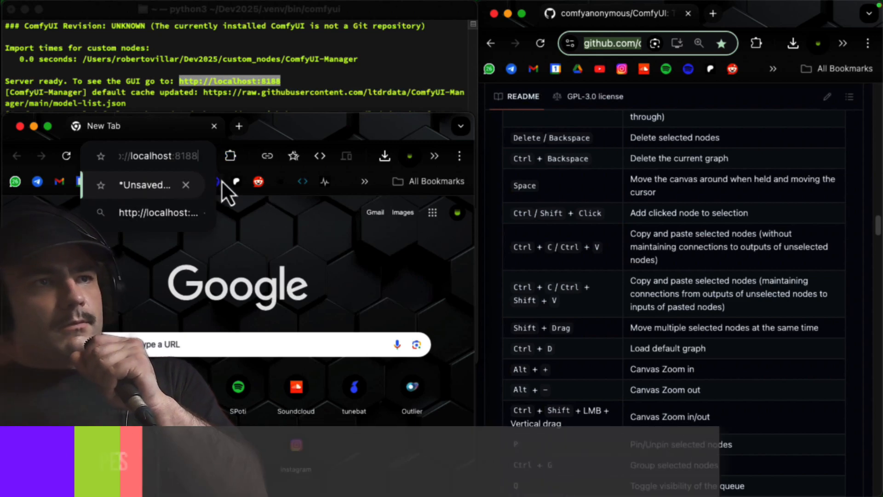
left_click(182, 211)
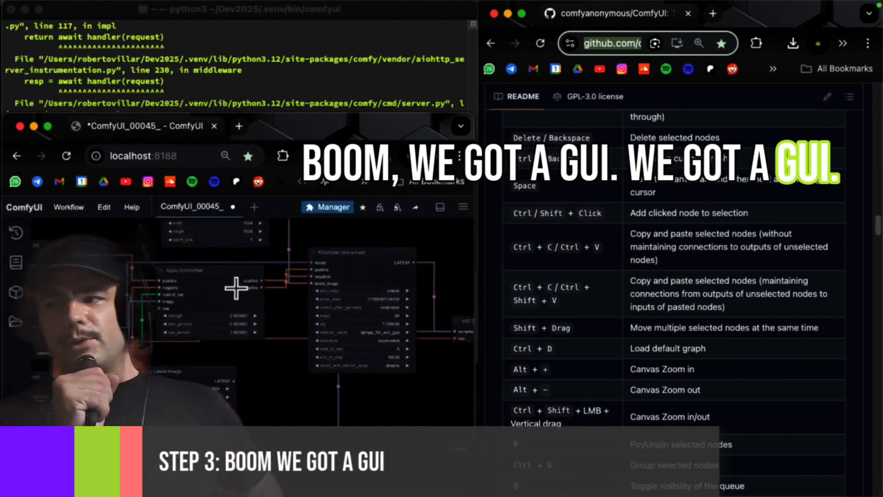
Step: Look over the loaded workflow's node graph and open the ComfyUI Manager
scroll(237, 292, "down", 6)
left_click_drag(447, 345, 427, 408)
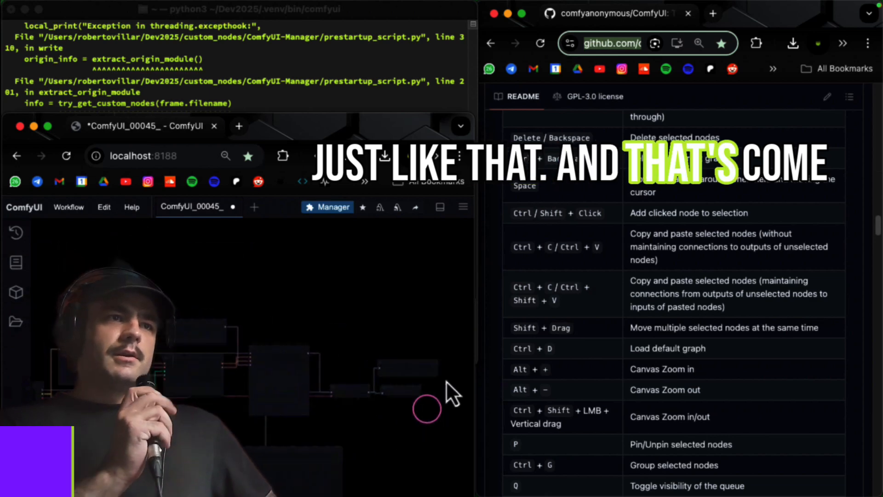
left_click_drag(445, 380, 454, 328)
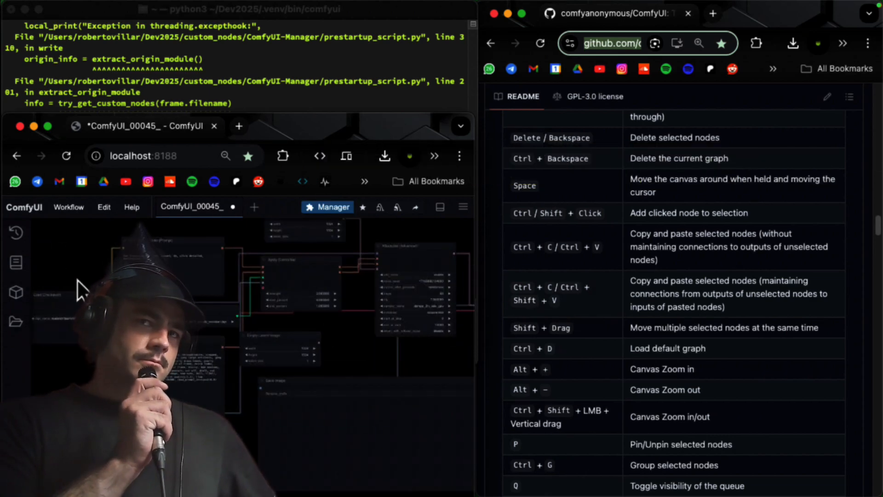
left_click(327, 207)
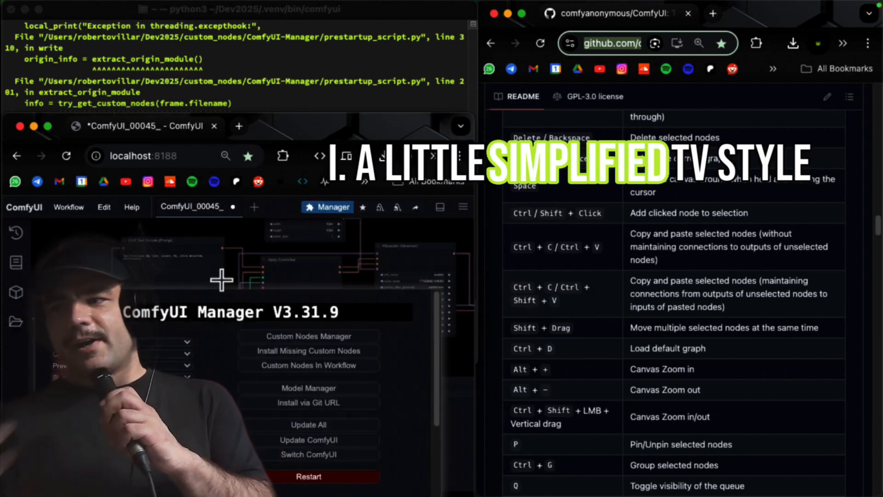
Step: Clear the repository filter from the GitHub search and search all of GitHub for comfytd
scroll(598, 220, "up", 20)
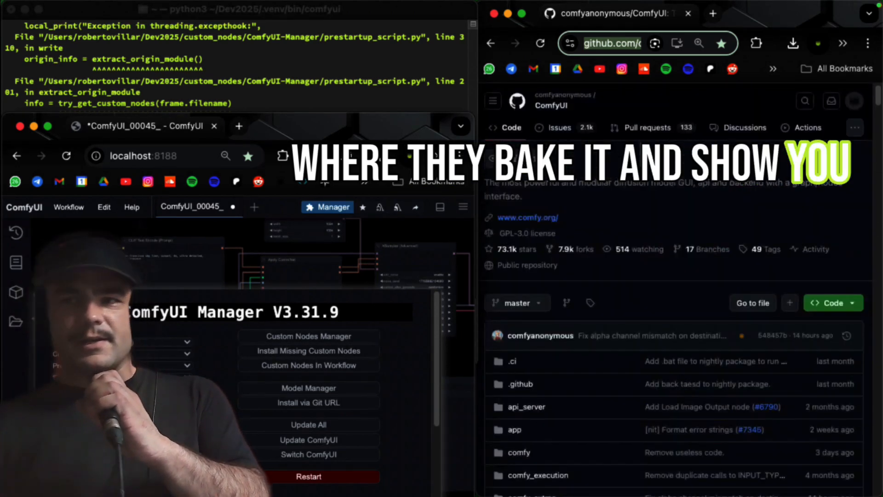
left_click(804, 103)
left_click(804, 101)
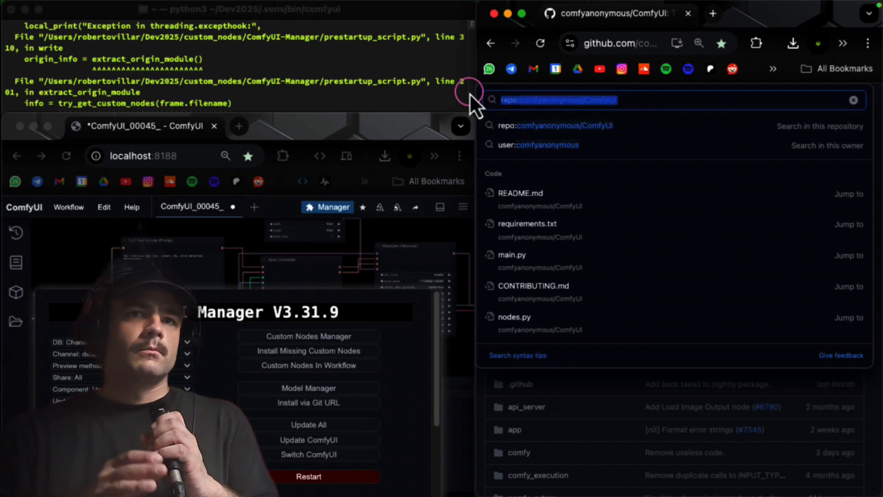
key("BackSpace")
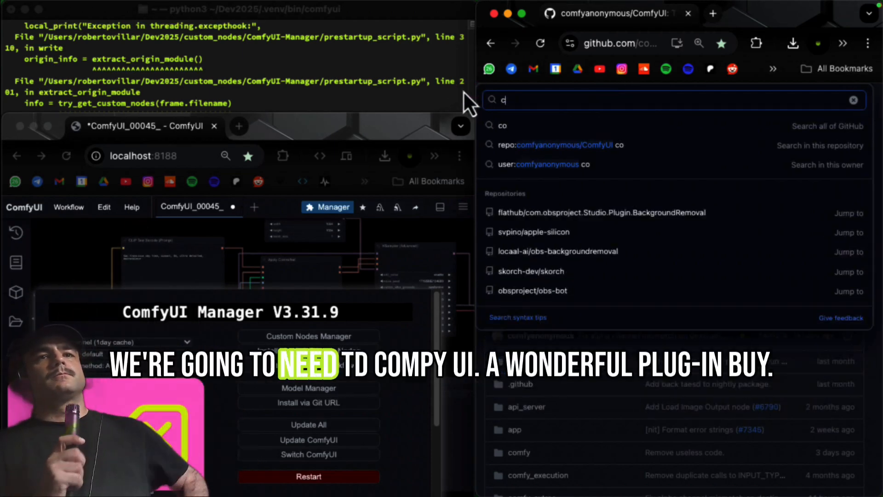
type("comfyt")
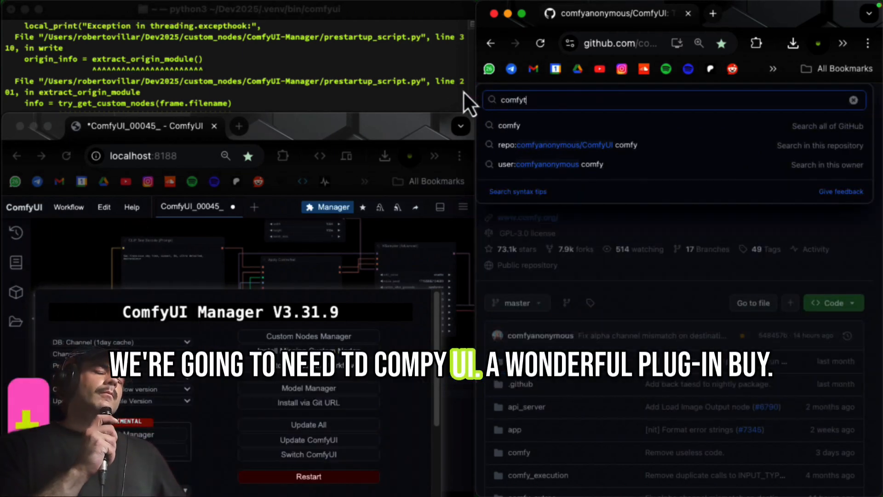
key("Return")
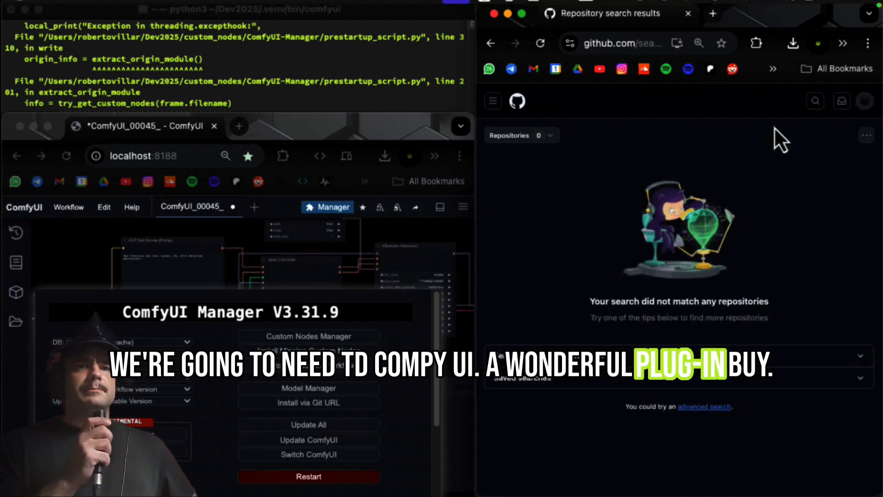
Step: Replace the GitHub search term with tdcomfyui and open the TDComfyUI repository
left_click(816, 101)
left_click_drag(586, 99, 483, 98)
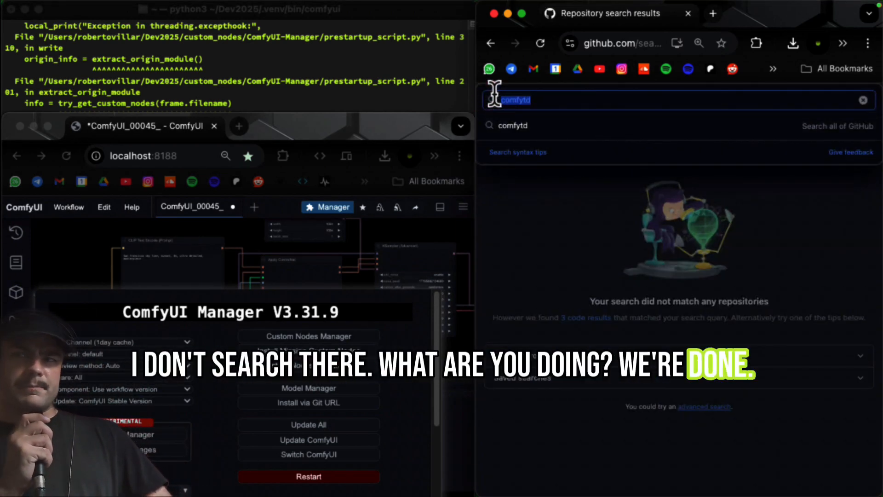
type("tdcomfy")
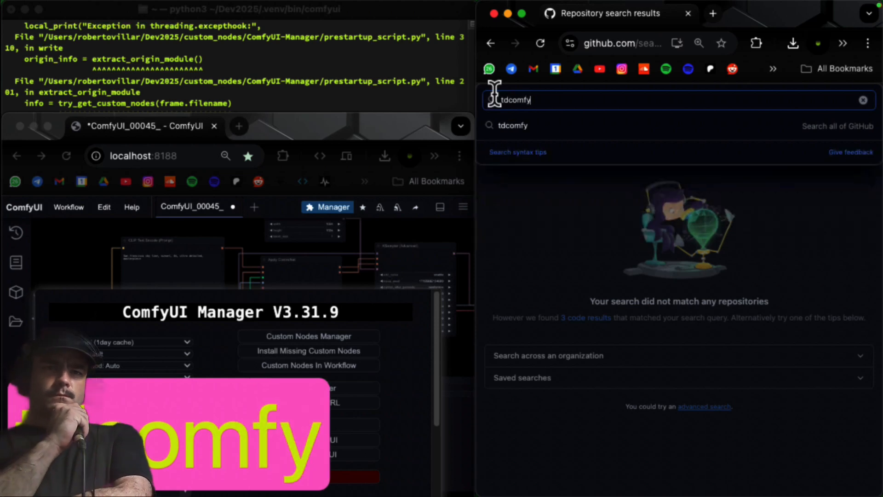
type("ui")
key("Return")
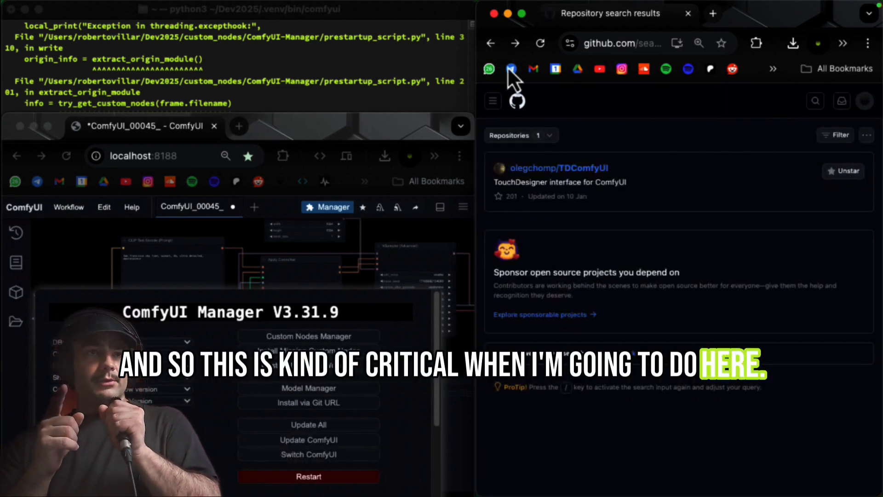
left_click(516, 43)
Step: Read through the TDComfyUI README, from the installation and usage instructions down to the callbacks and releases
scroll(612, 225, "down", 10)
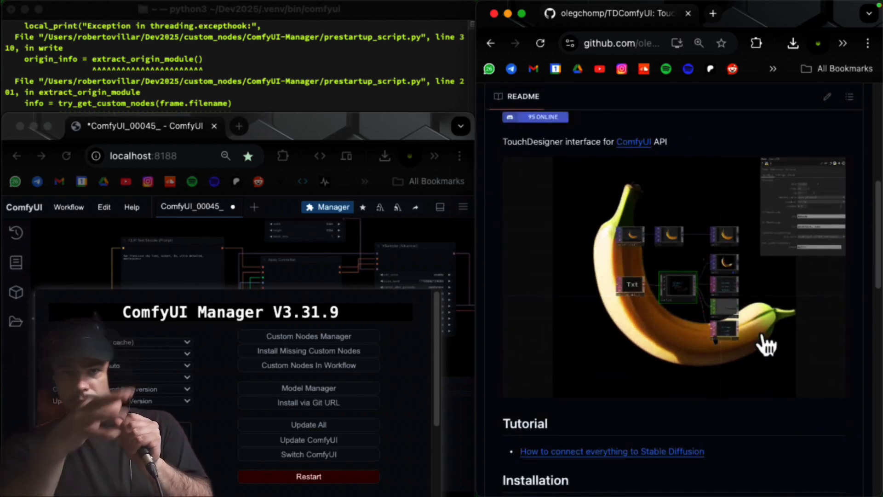
scroll(662, 230, "down", 8)
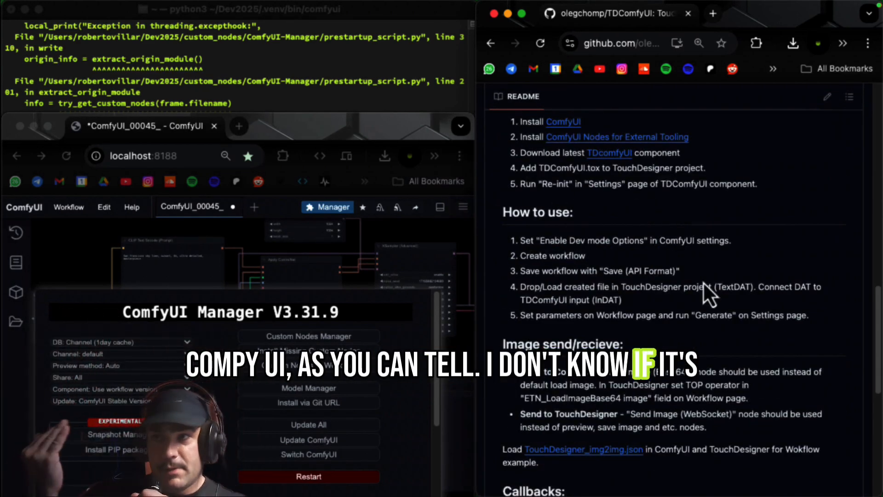
scroll(623, 329, "down", 10)
scroll(637, 307, "up", 20)
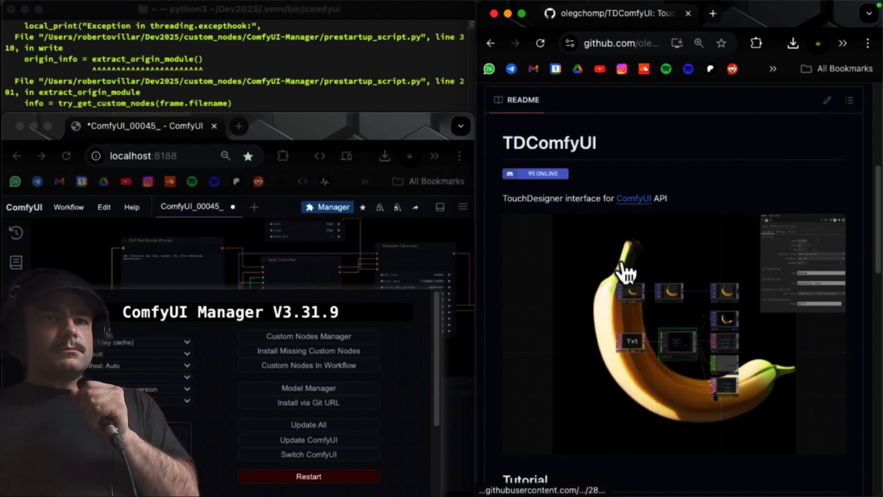
scroll(579, 126, "down", 10)
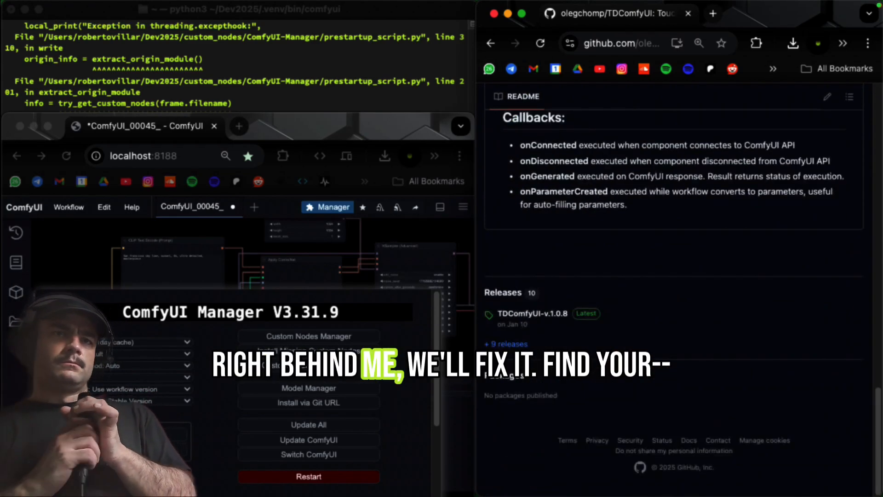
Step: Switch to Finder and locate TDComfyUI.tox in the TDComfyUI-v.1.0.3 folder inside TD
mouse_move(1, 218)
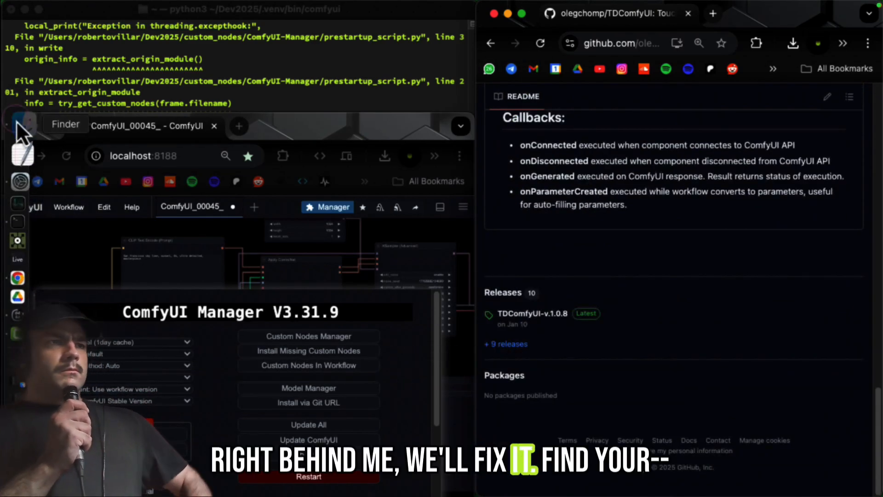
left_click(17, 121)
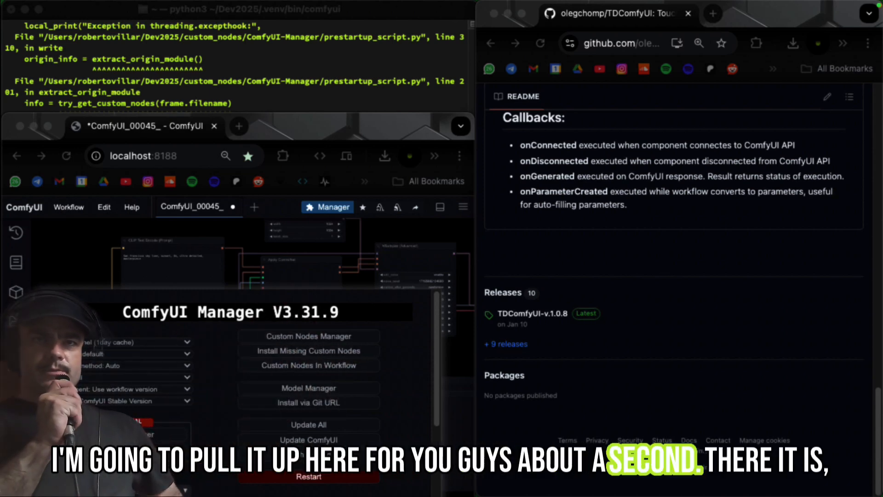
left_click_drag(882, 239, 312, 53)
scroll(405, 211, "down", 15)
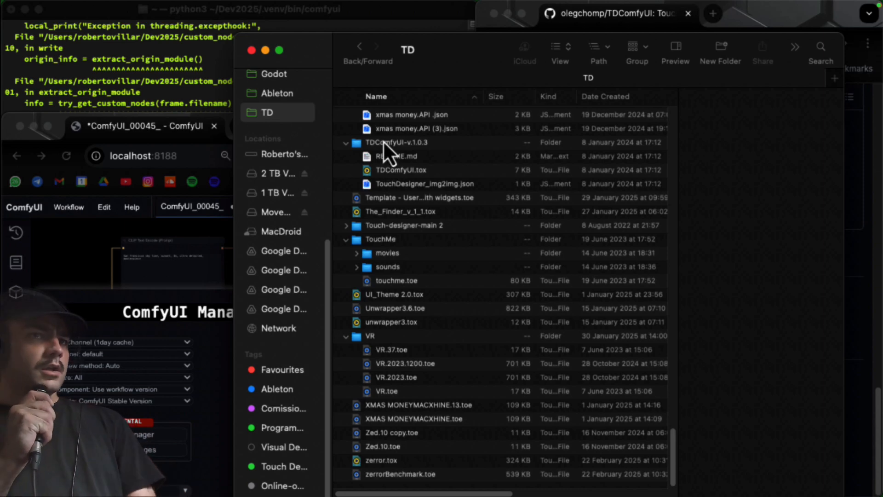
left_click(383, 144)
left_click(408, 171)
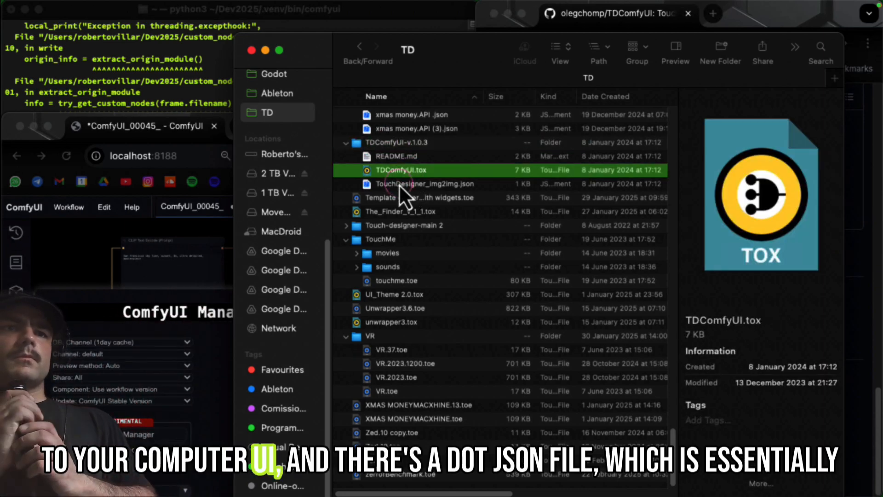
Step: Load TouchDesigner_img2img.json from Finder into ComfyUI, move its browser window up and dismiss the missing node types dialog
left_click(398, 184)
left_click_drag(399, 184, 148, 235)
left_click_drag(59, 255, 59, 258)
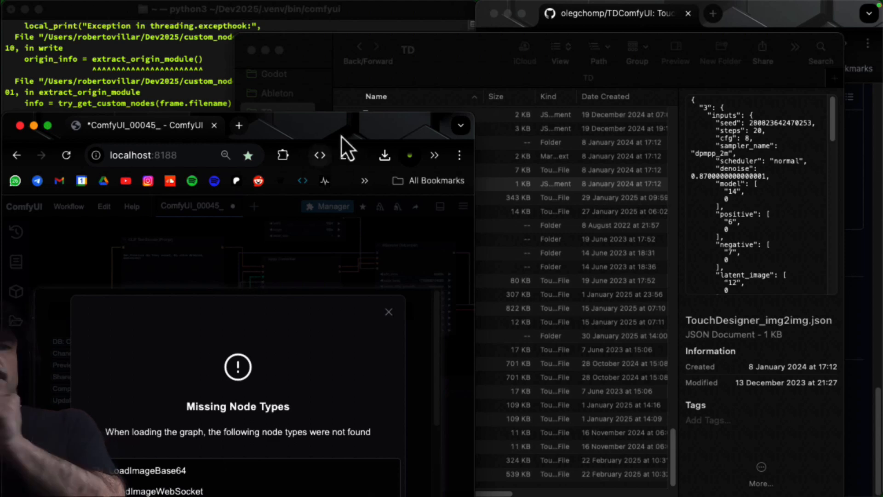
left_click_drag(341, 135, 342, 17)
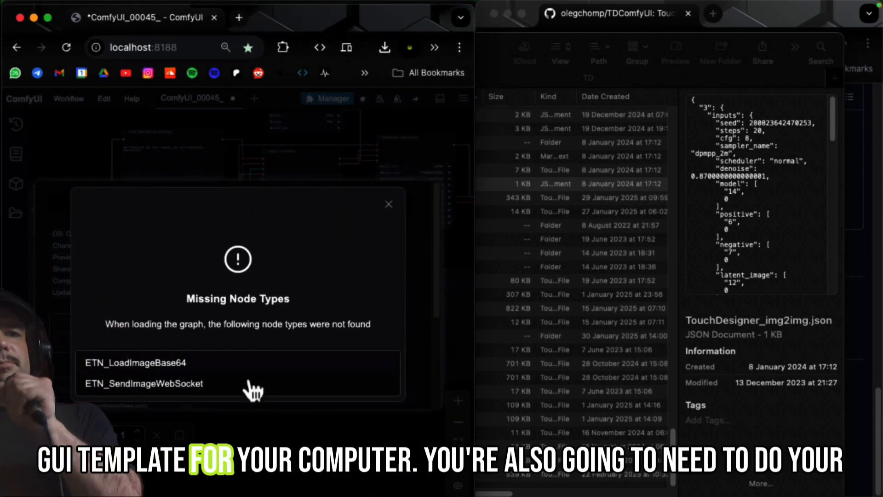
left_click(389, 204)
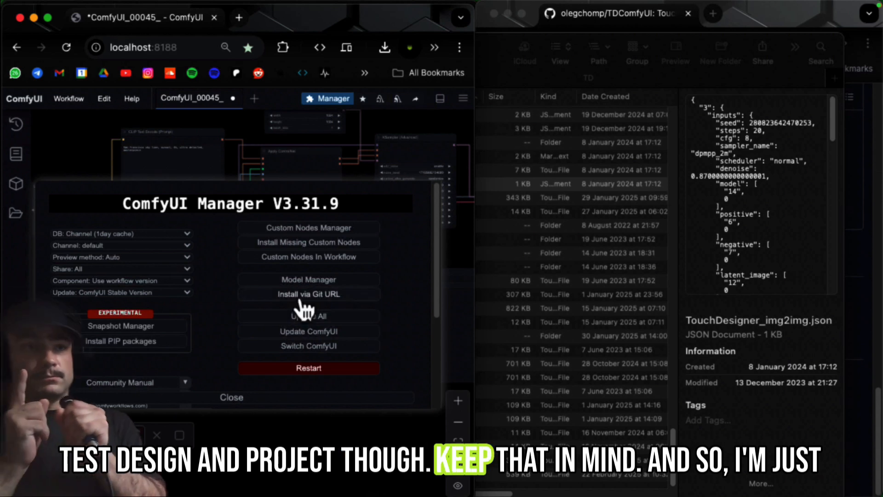
Step: Check for missing custom nodes in ComfyUI Manager and restart the ComfyUI server
left_click(316, 244)
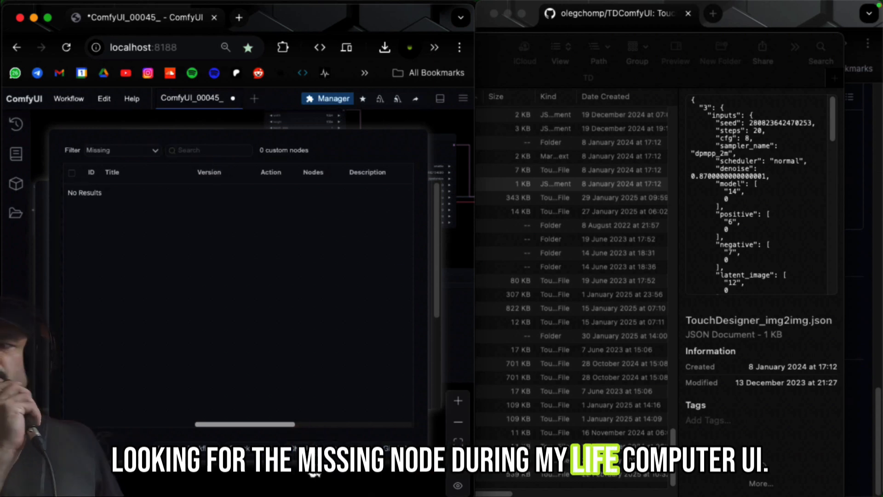
left_click(310, 449)
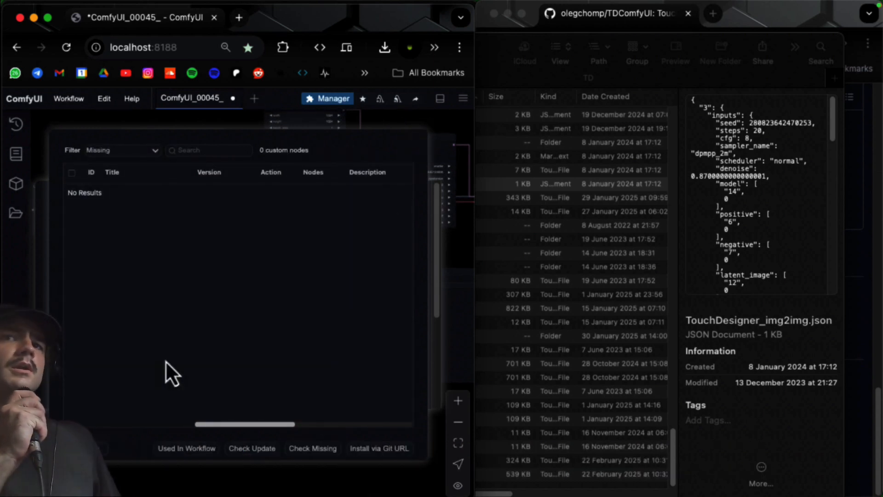
left_click(107, 450)
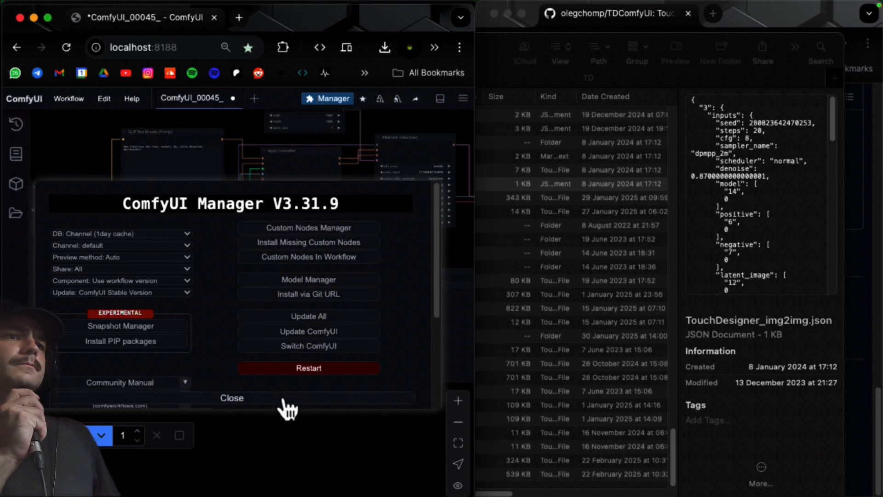
left_click(299, 368)
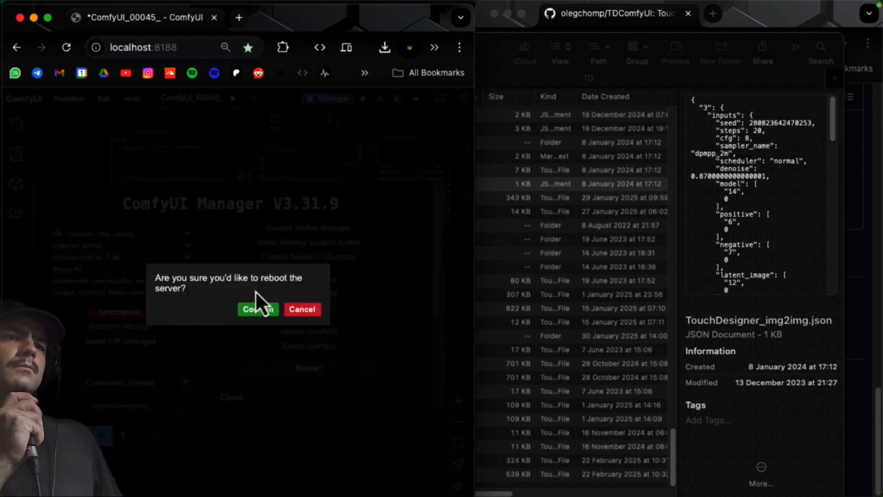
left_click(258, 311)
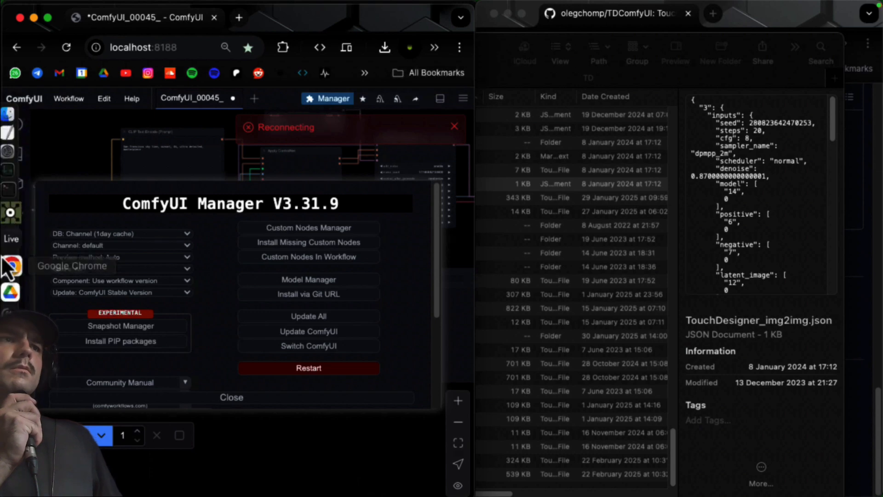
Step: Return to Finder and browse the Dev2025 folder to custom_nodes and its ComfyUI-Manager subfolder
left_click(19, 134)
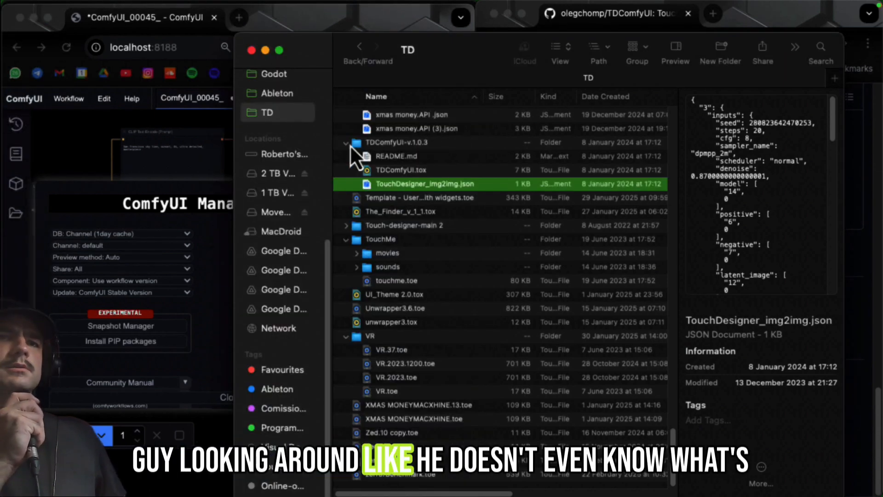
scroll(427, 227, "up", 15)
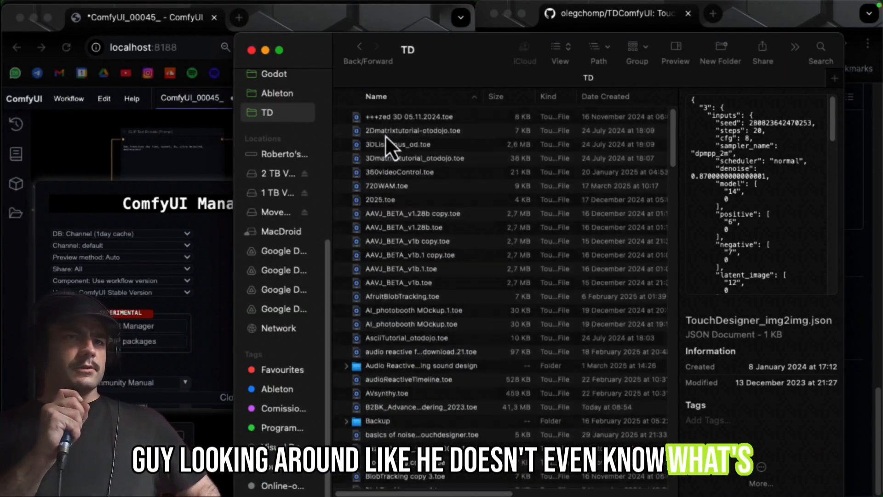
scroll(285, 138, "up", 5)
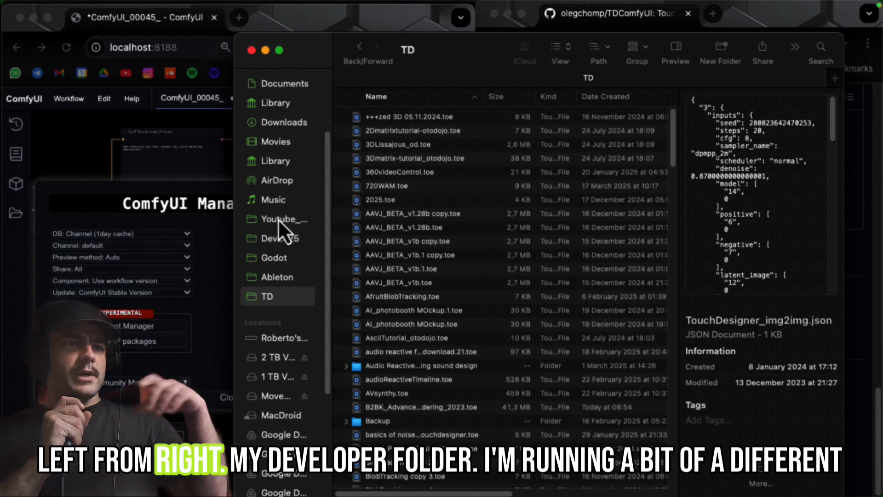
left_click(274, 238)
scroll(398, 177, "down", 3)
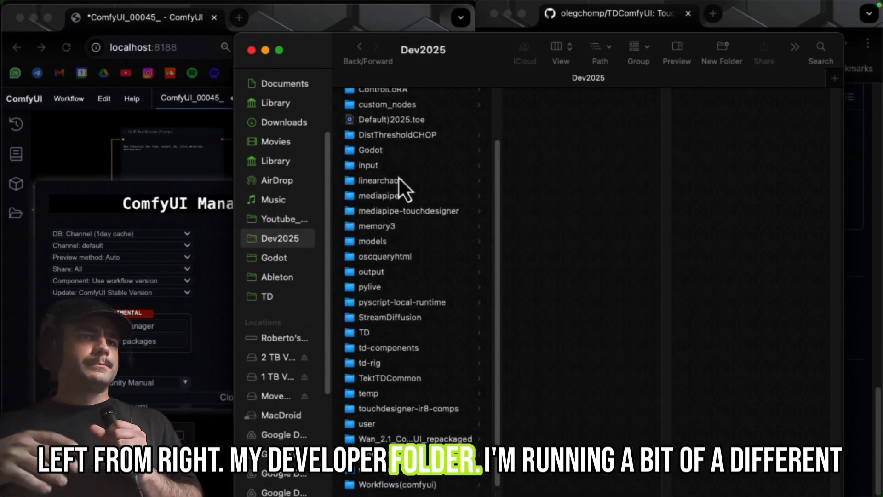
scroll(405, 163, "up", 3)
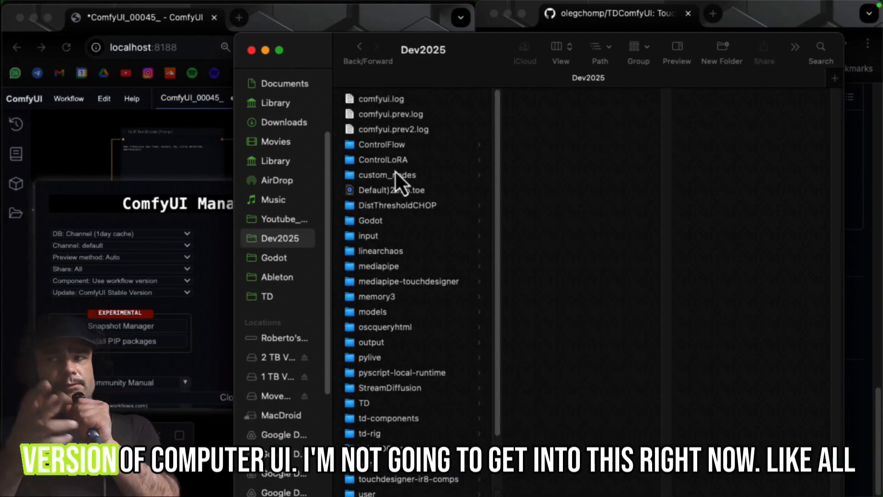
left_click(391, 176)
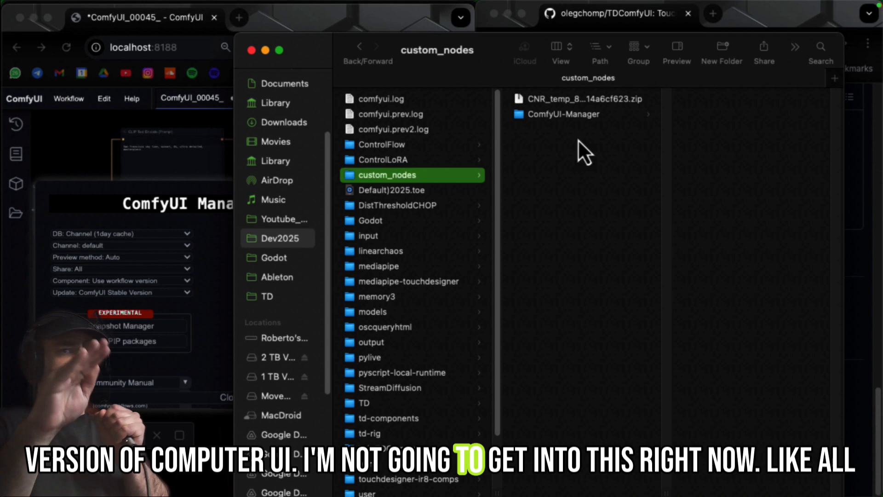
left_click(561, 117)
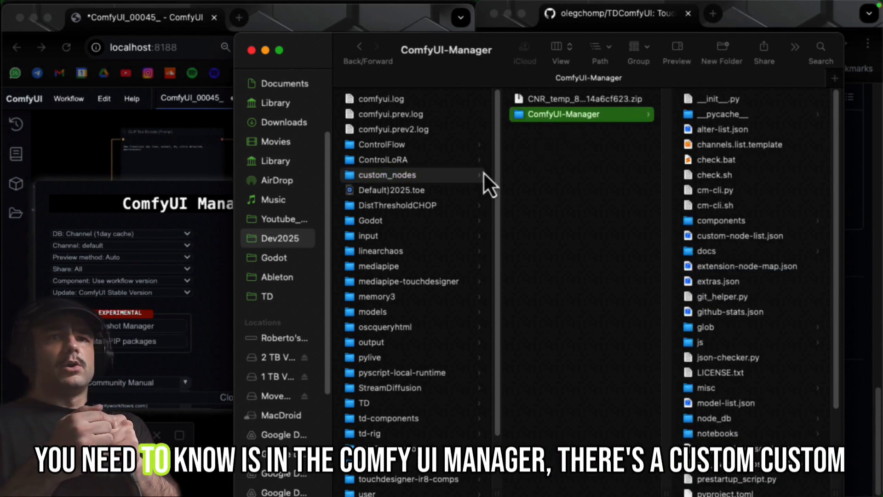
Step: Switch to Terminal, open a new shell window and minimize the one running ComfyUI
left_click(117, 158)
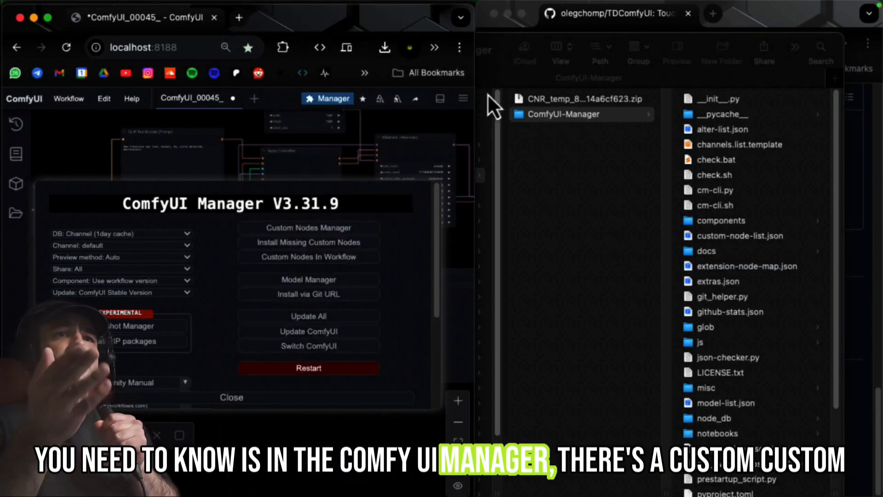
left_click(22, 207)
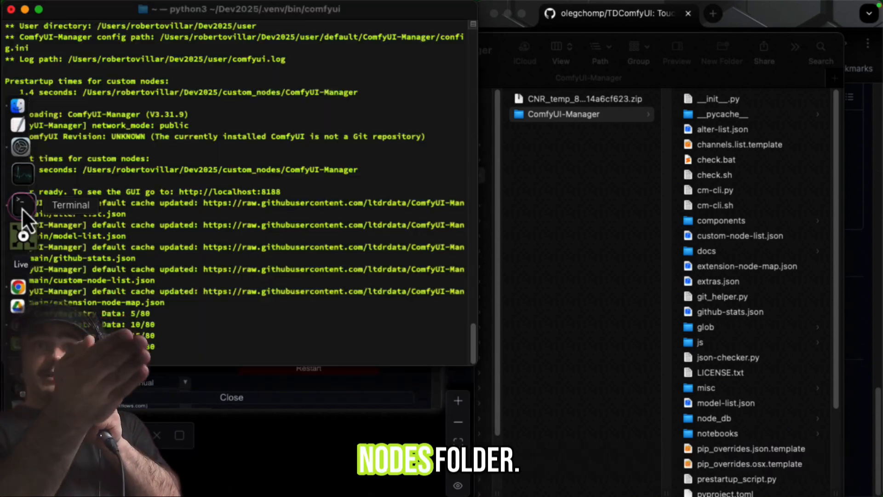
mouse_move(7, 155)
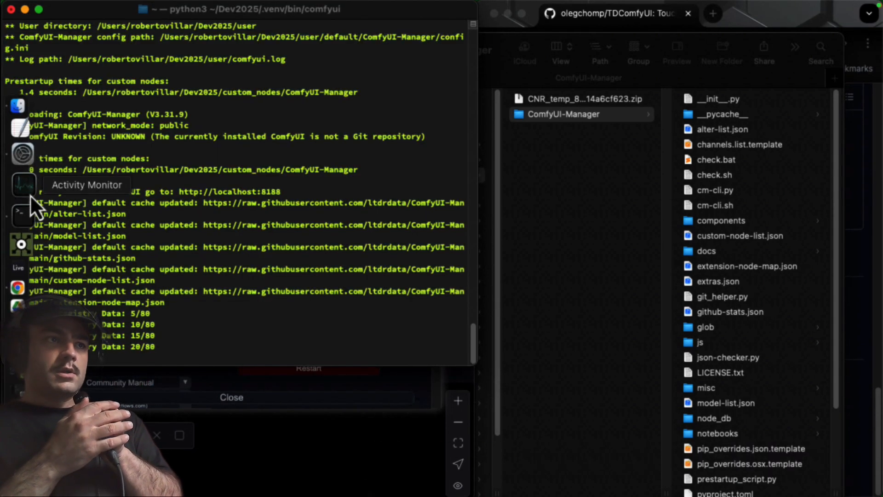
right_click(28, 208)
left_click(567, 261)
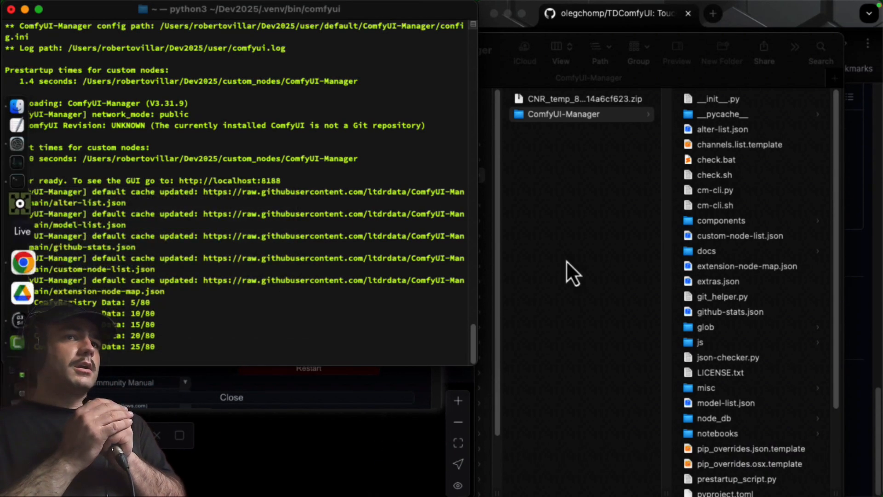
left_click(24, 9)
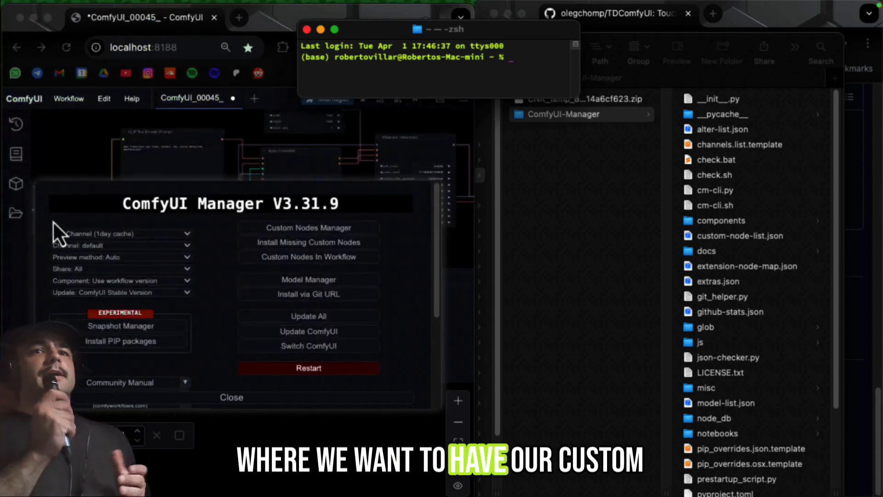
Step: Copy the pathname of the custom_nodes folder in Finder and minimize the Finder window
left_click(574, 132)
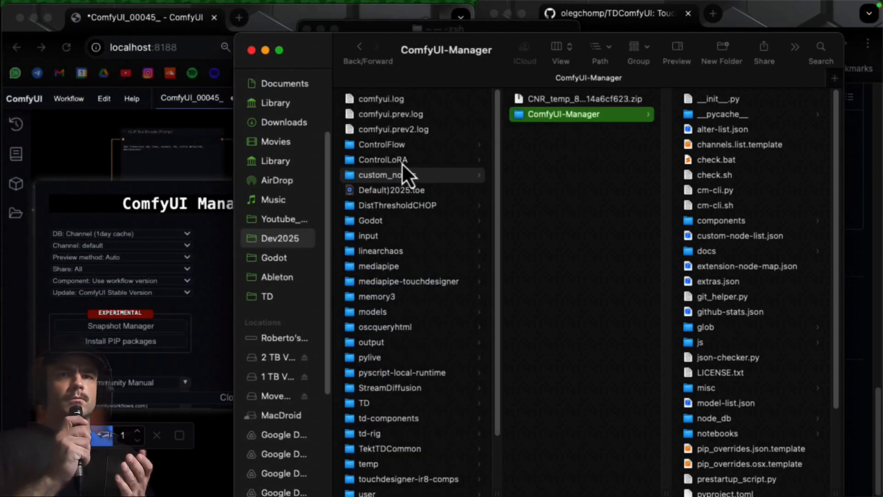
right_click(390, 174)
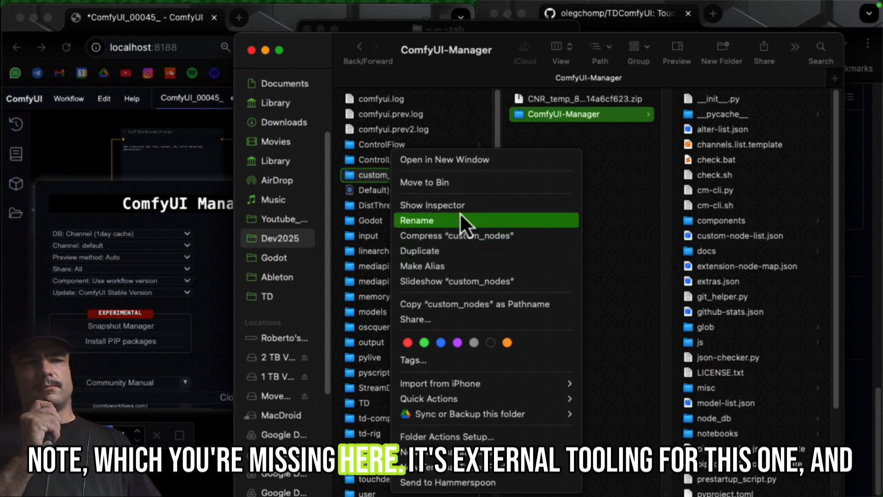
left_click(450, 309)
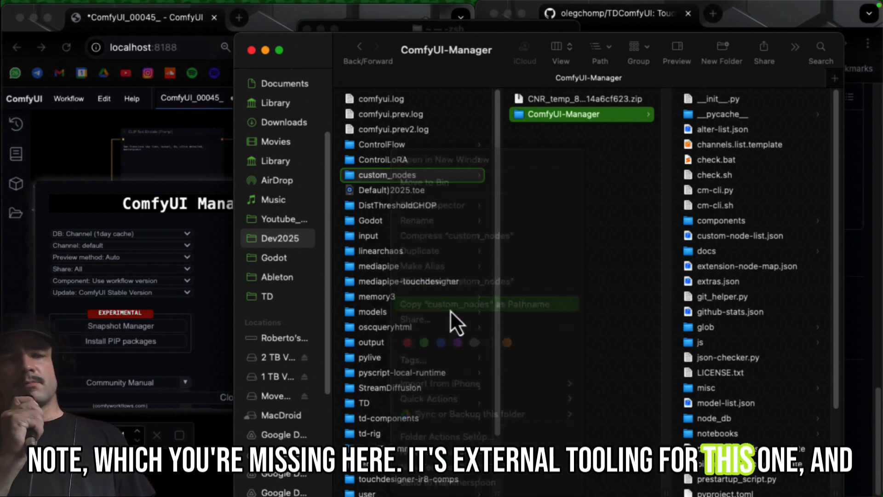
left_click(265, 52)
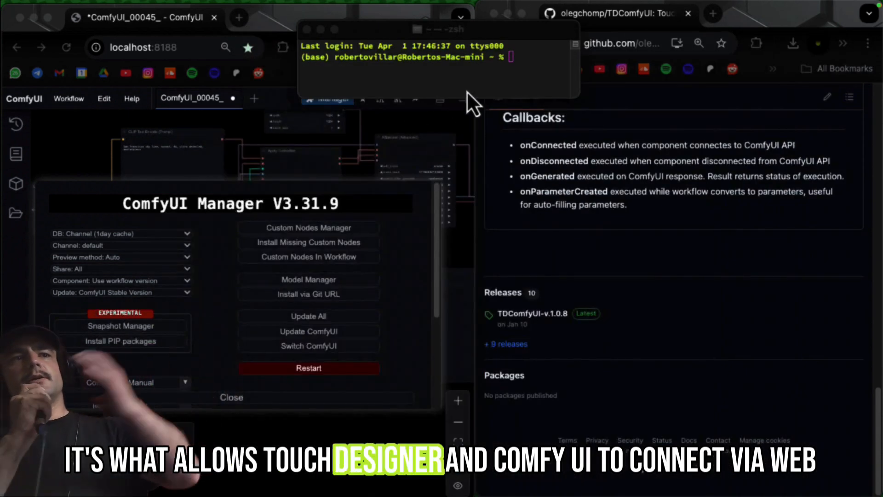
Step: Change the new Terminal window's working directory to the Dev2025/custom_nodes folder with cd and the copied path
left_click(538, 62)
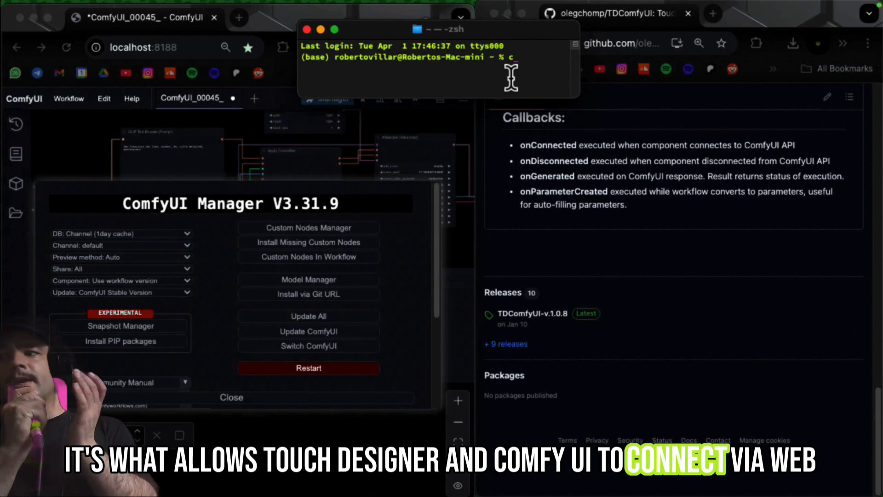
type("cd")
type("/Users/robertovillar/Dev2025/custom_nodes")
key("Return")
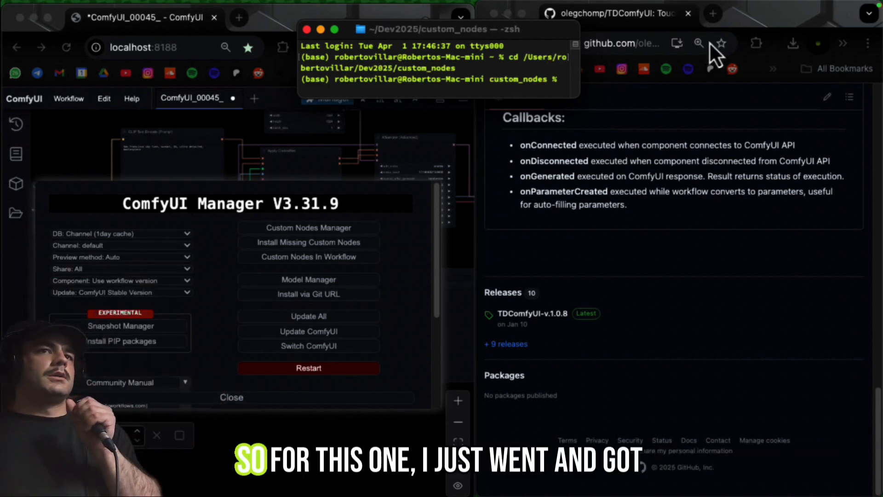
Step: Close the browser window with the TDComfyUI GitHub page and bring back the Finder window showing custom_nodes
left_click(778, 18)
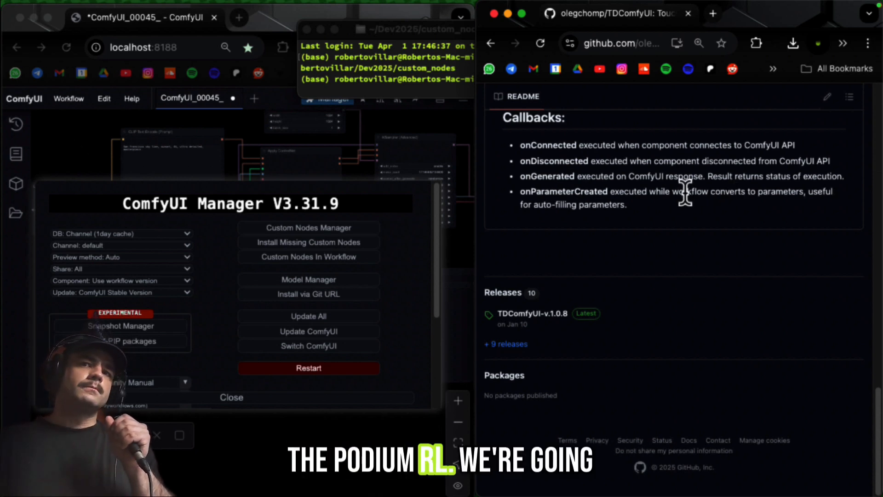
left_click(84, 109)
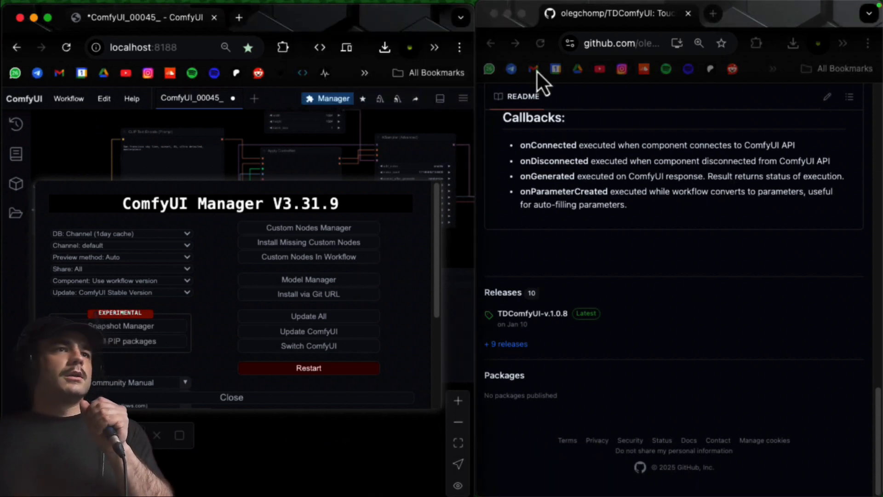
left_click(494, 14)
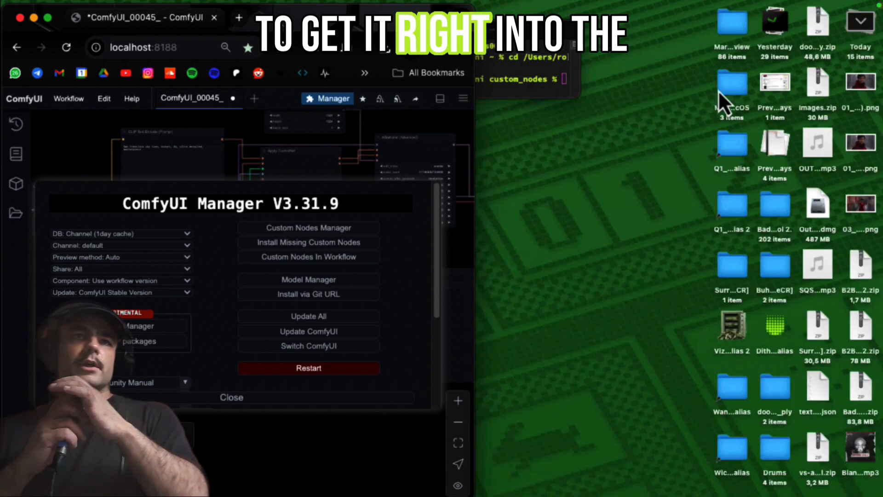
mouse_move(10, 145)
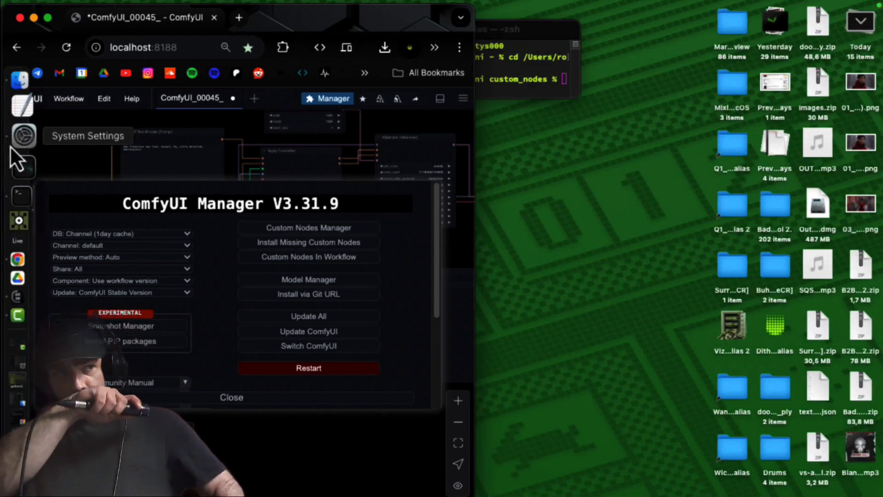
left_click(24, 105)
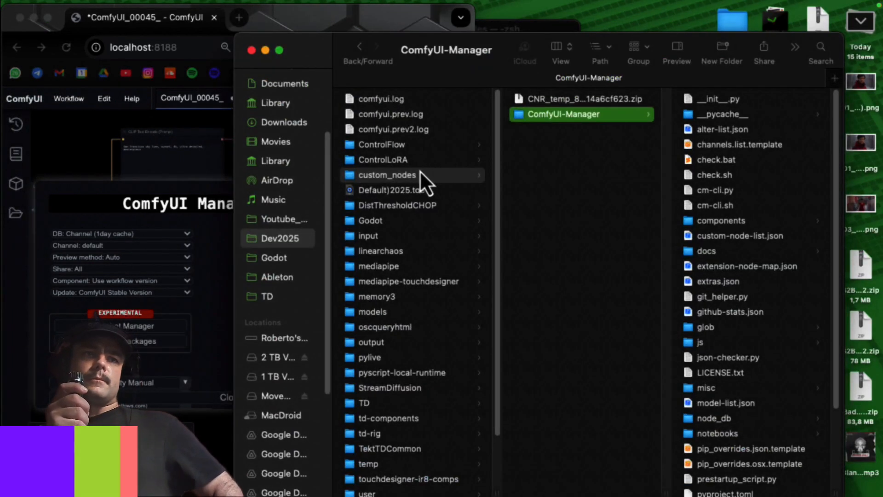
Step: Open the TDComfyUI-v.1.0.3 folder inside the TD folder of Dev2025 in Finder
scroll(420, 171, "down", 3)
left_click(365, 333)
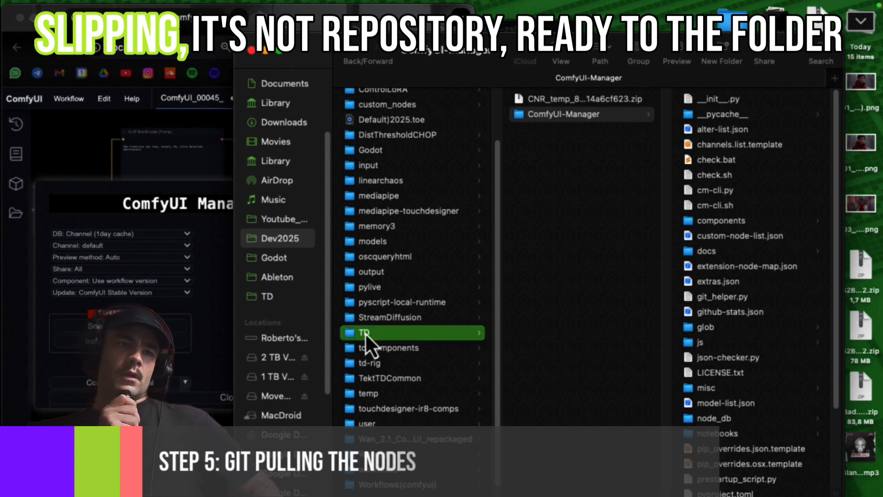
scroll(585, 230, "down", 15)
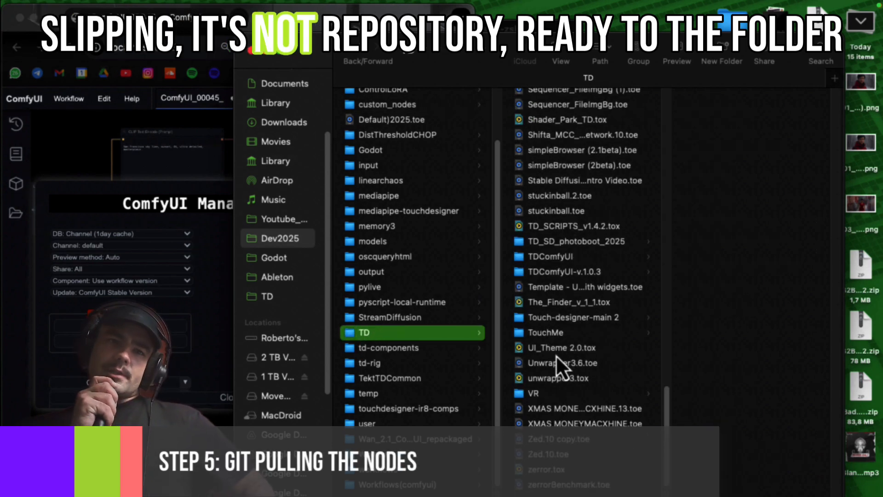
left_click(552, 260)
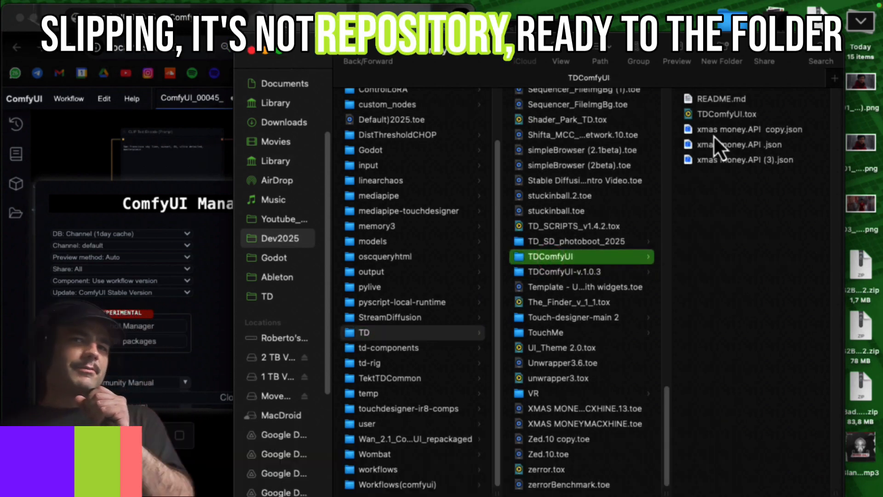
left_click_drag(494, 42, 392, 24)
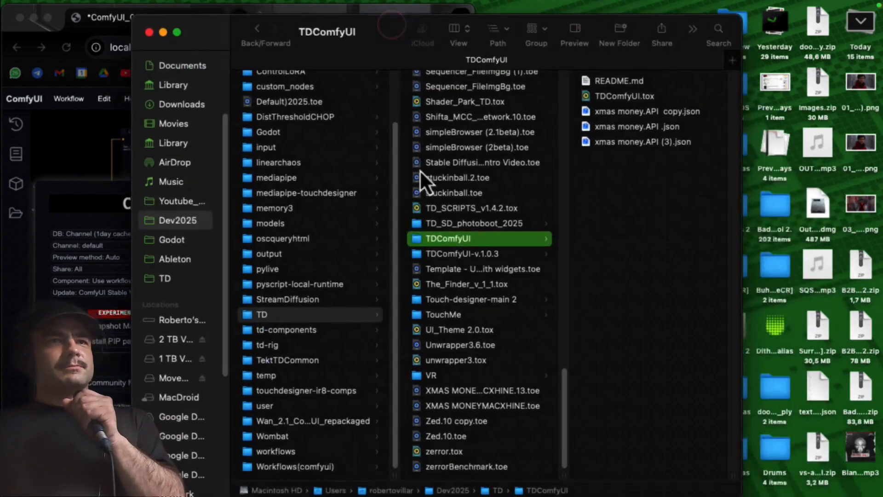
left_click(449, 223)
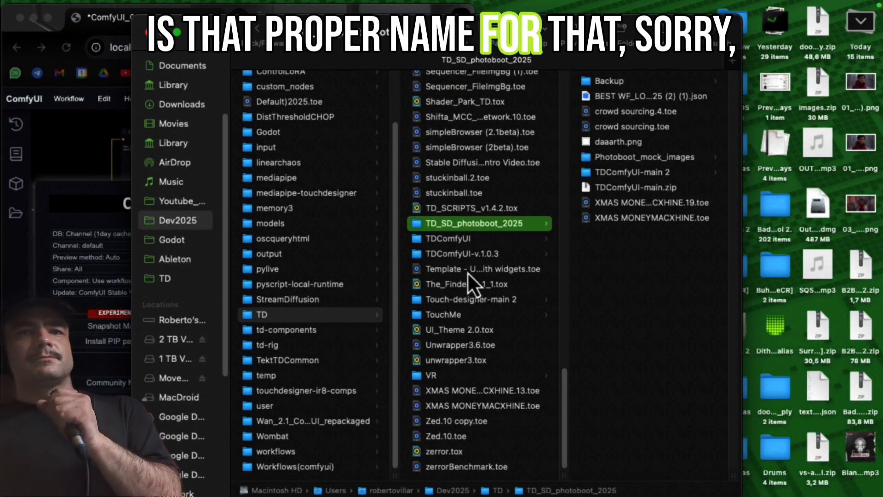
left_click(479, 243)
left_click(464, 256)
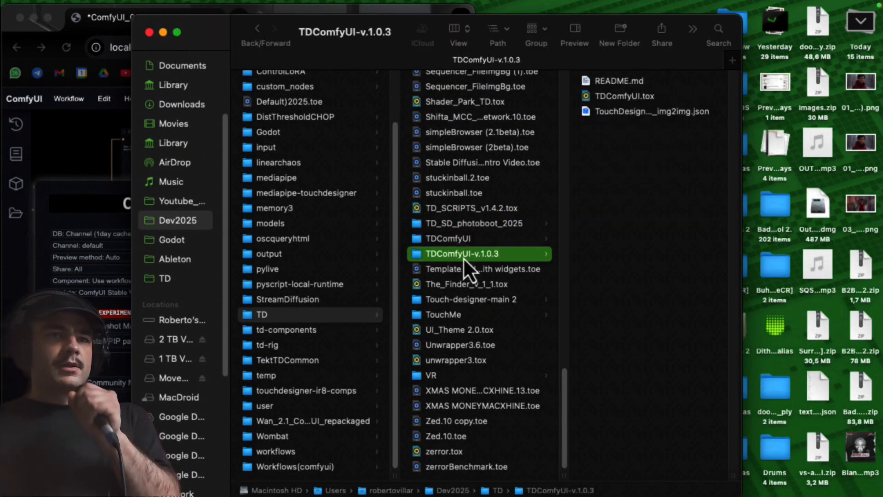
Step: Load the TouchDesigner_img2img.json workflow from Finder into ComfyUI and dismiss the missing node types dialog
left_click_drag(216, 48, 67, 179)
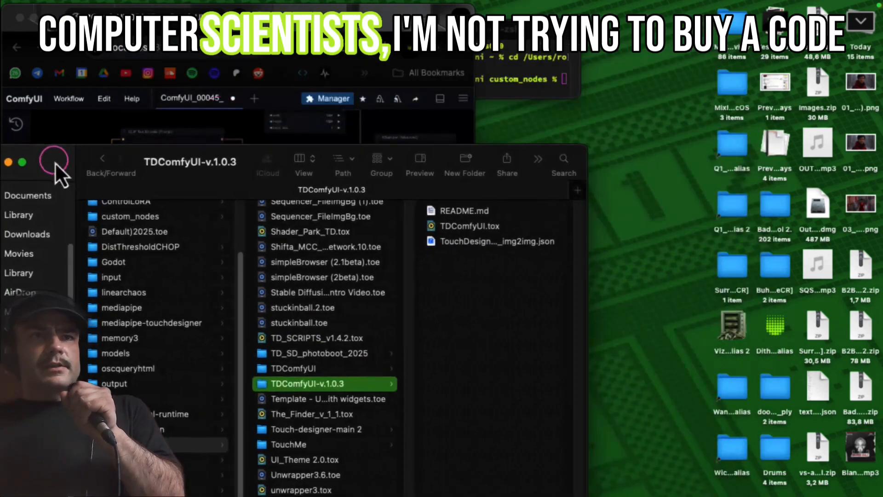
left_click_drag(484, 242, 93, 121)
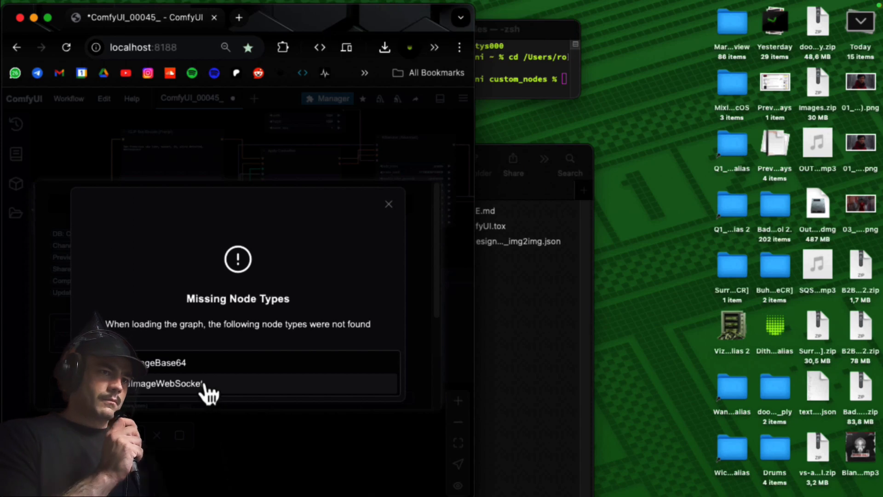
left_click(389, 203)
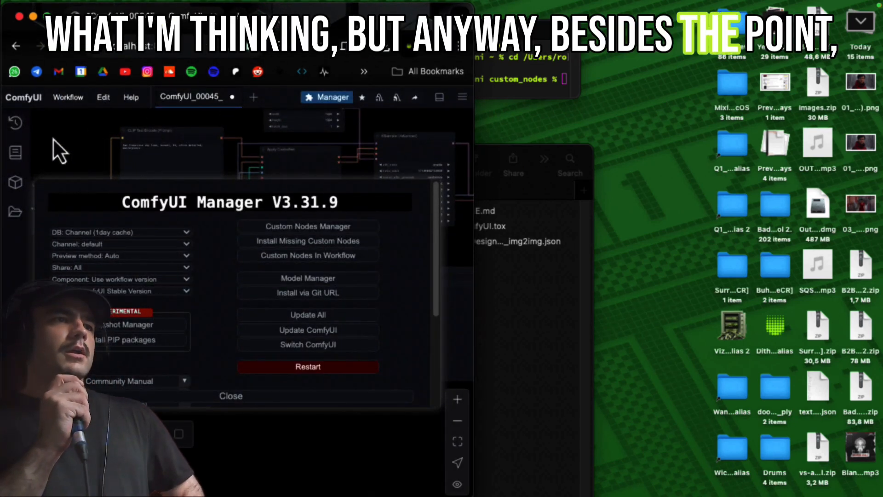
Step: Bring back the browser window with the TDComfyUI GitHub page and search all of GitHub for "comfyui external"
mouse_move(3, 184)
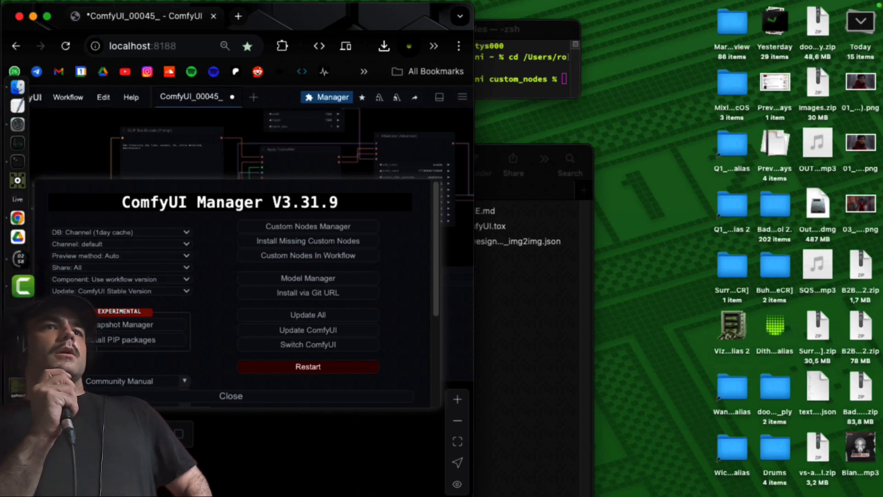
left_click(21, 385)
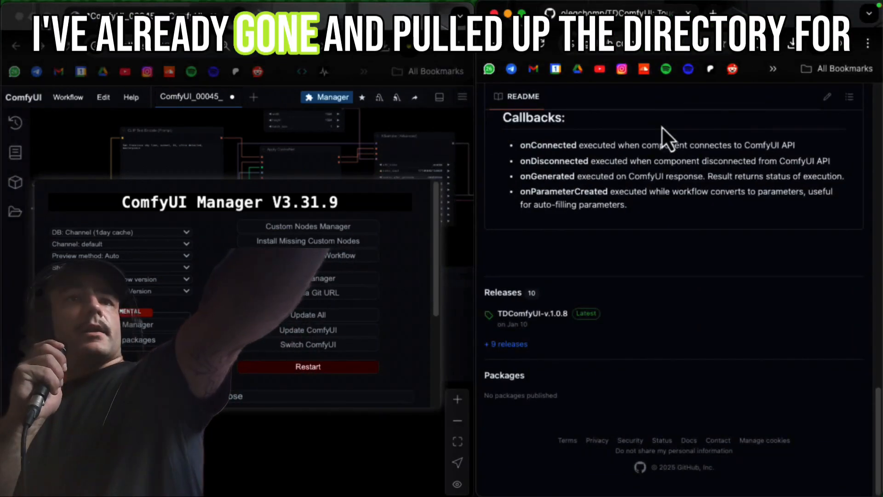
scroll(661, 127, "up", 20)
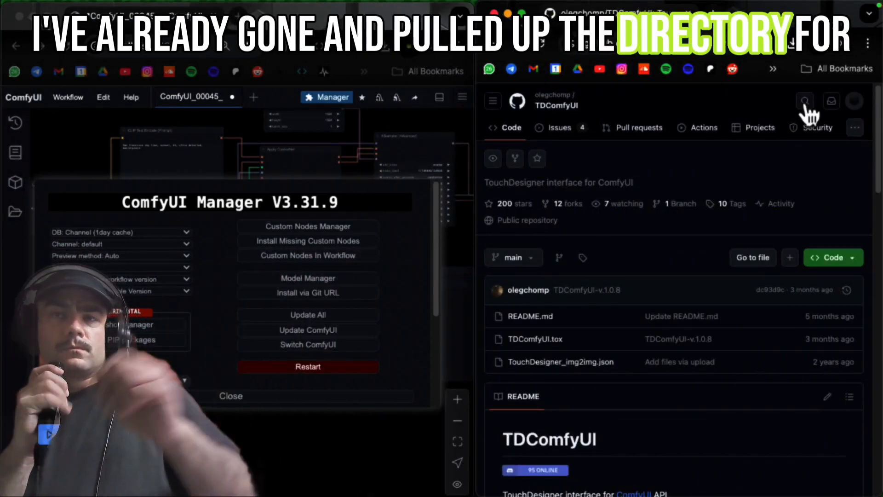
left_click(805, 102)
left_click_drag(616, 102, 454, 94)
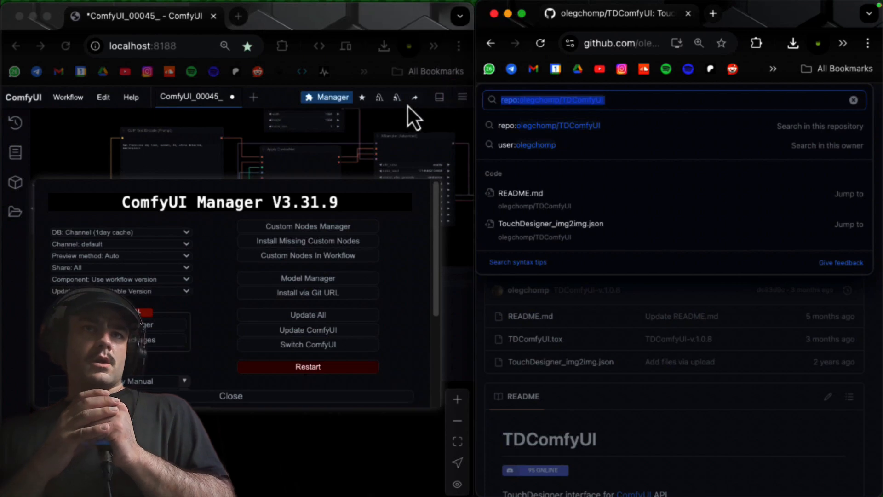
type("com")
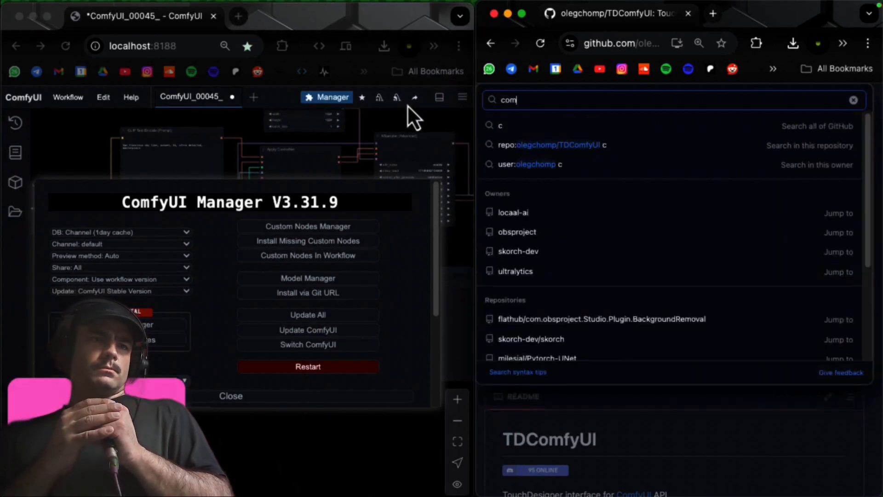
type("fyui extra")
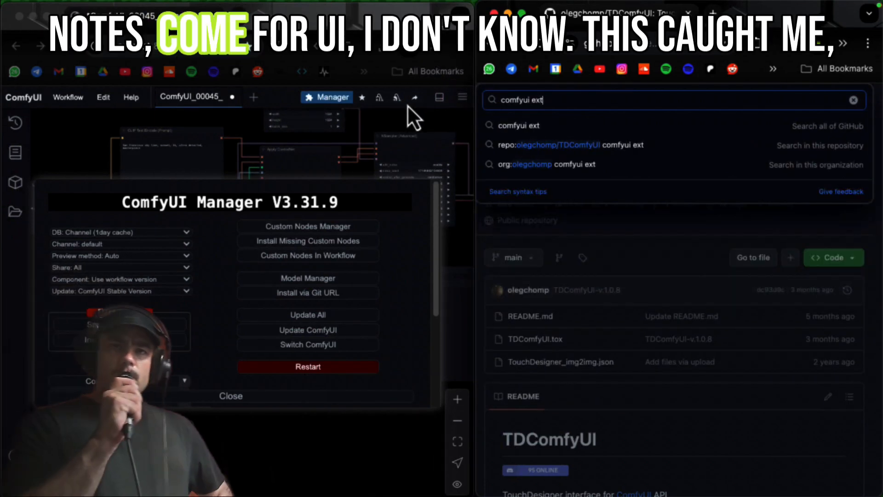
key("BackSpace")
key("BackSpace")
type("ernal")
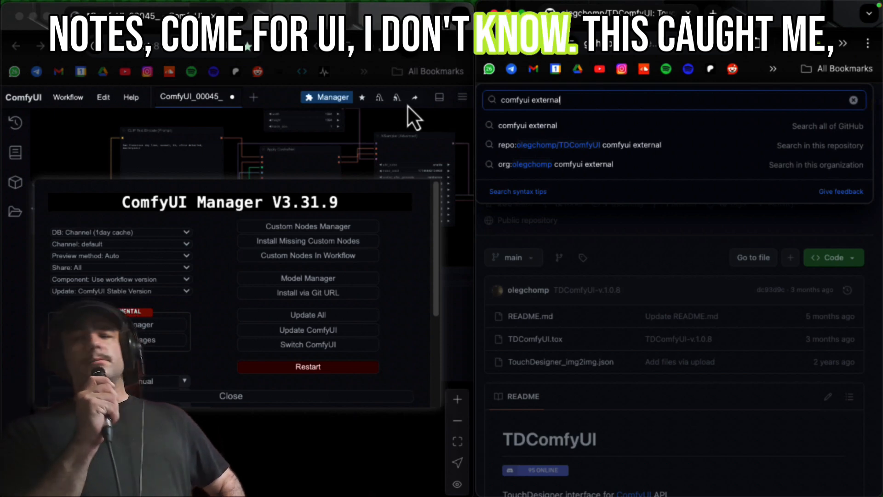
key("Return")
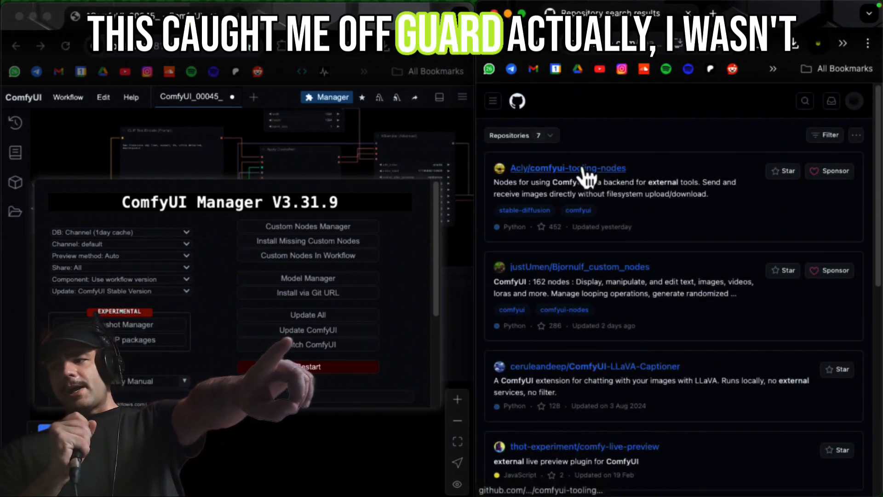
Step: Look through the repository results, open Acly/comfyui-tooling-nodes and skim its README
scroll(589, 184, "down", 3)
scroll(592, 317, "down", 12)
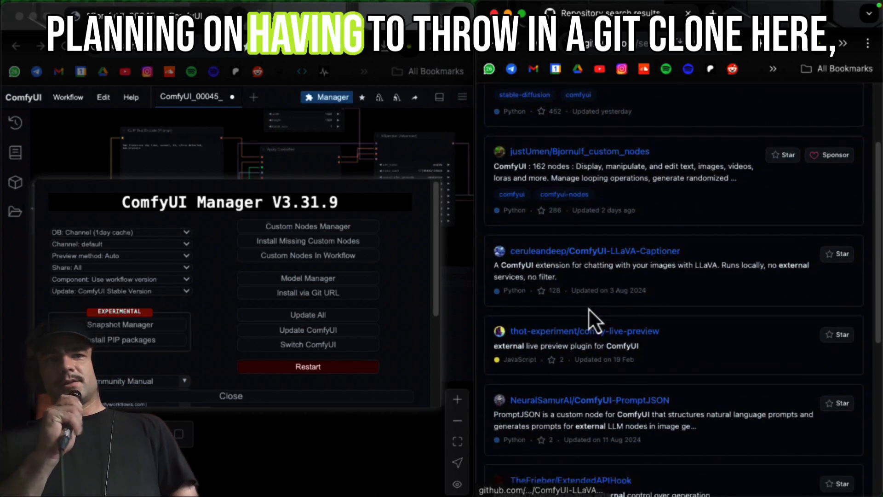
scroll(598, 249, "down", 3)
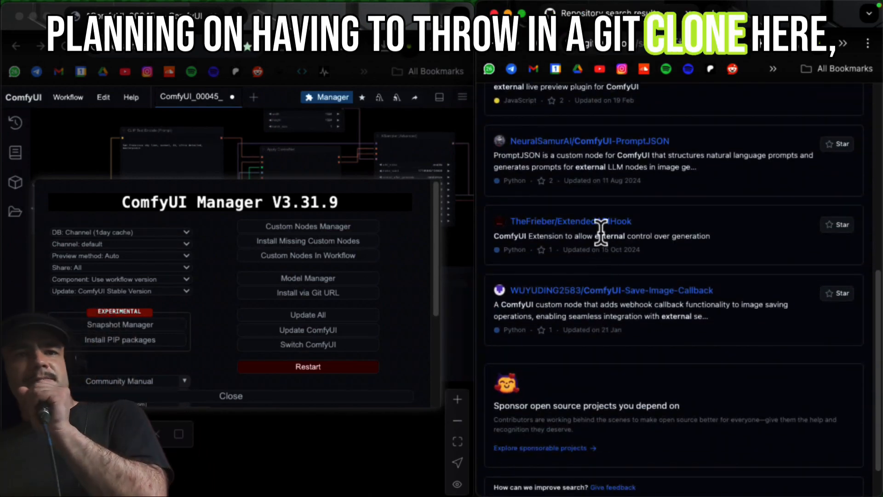
scroll(601, 239, "up", 4)
scroll(598, 221, "up", 12)
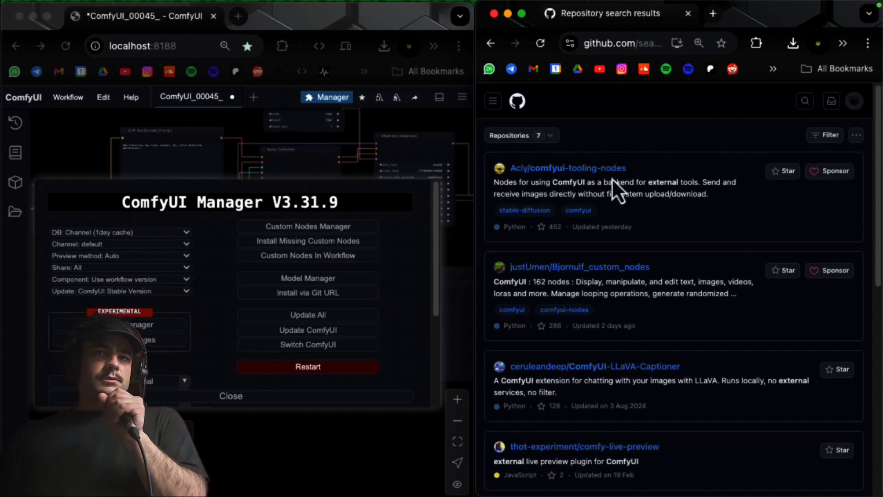
left_click(570, 170)
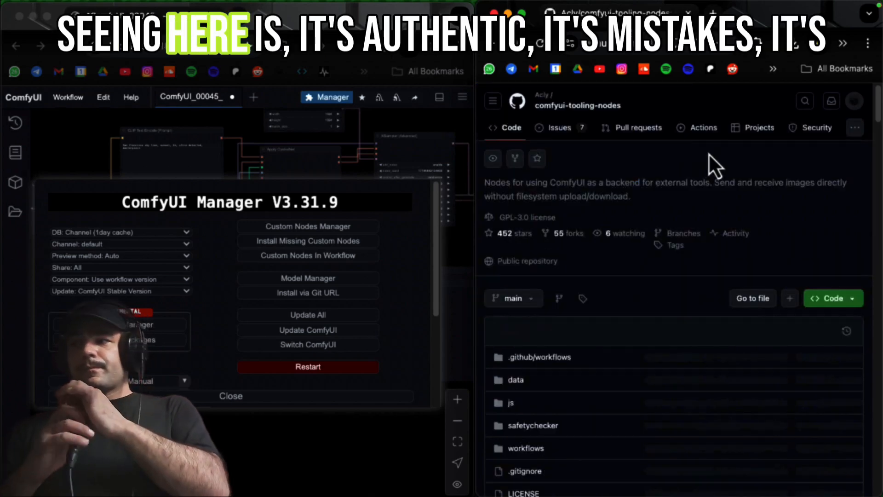
scroll(658, 209, "down", 15)
scroll(667, 202, "up", 15)
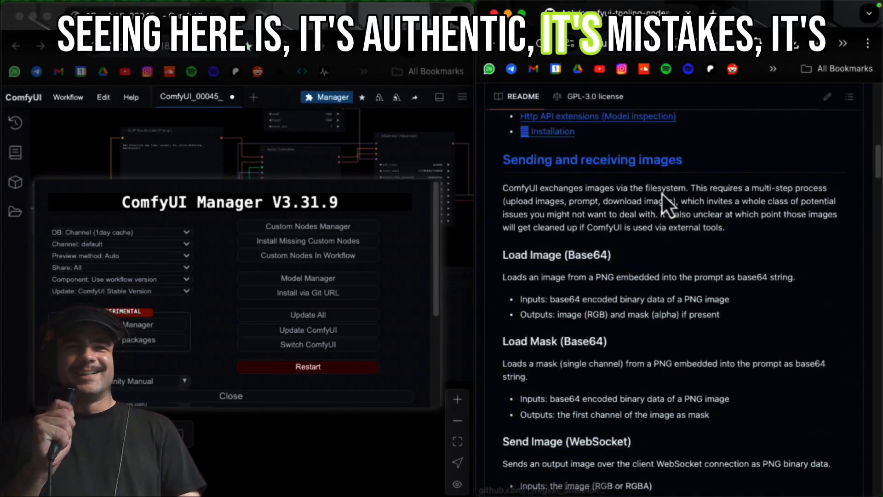
Step: Copy the HTTPS clone URL of comfyui-tooling-nodes and run git clone with it in Terminal's custom_nodes directory
left_click(848, 288)
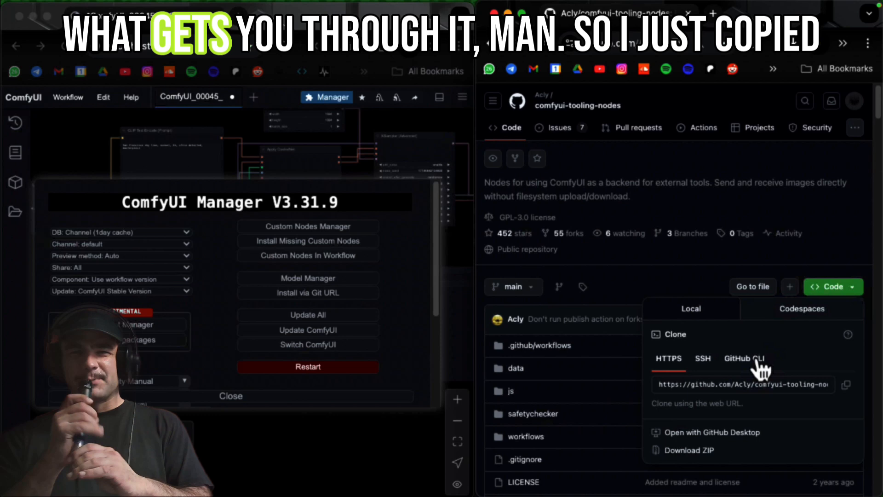
left_click(846, 384)
left_click(18, 196)
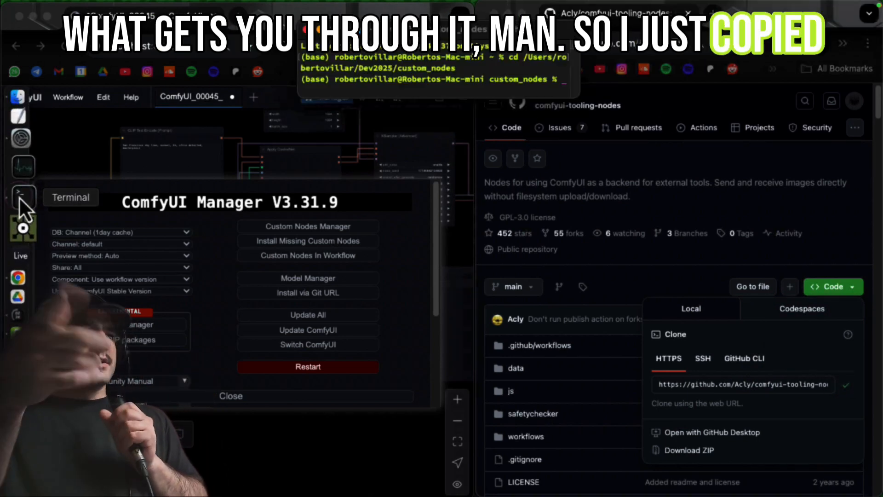
type("gi")
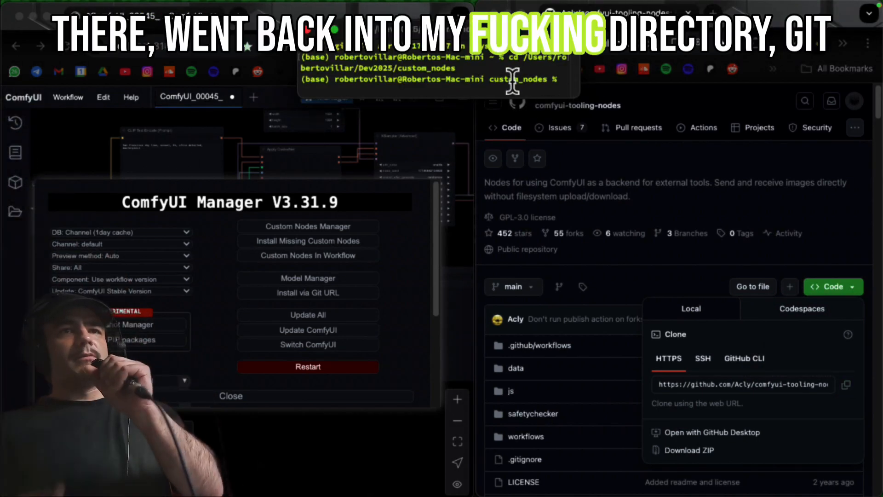
type("t clone")
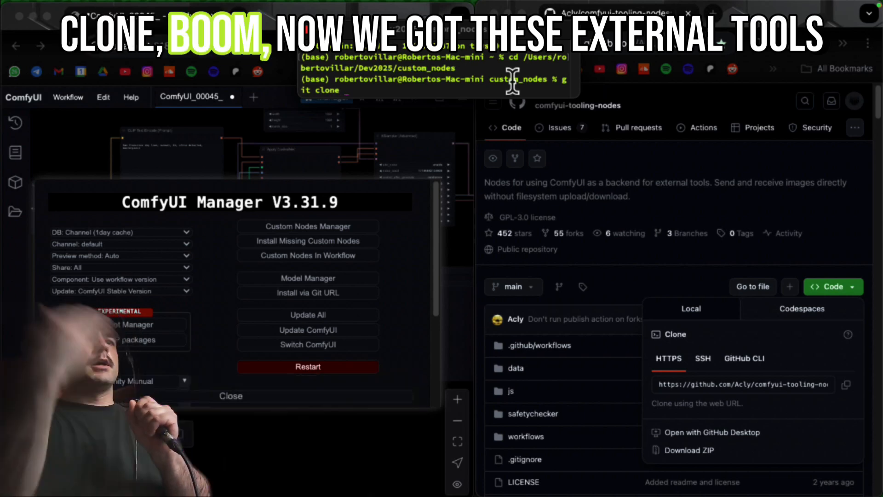
type("https://github.com/Acly/comfyui-tooling-nodes.git")
key("Return")
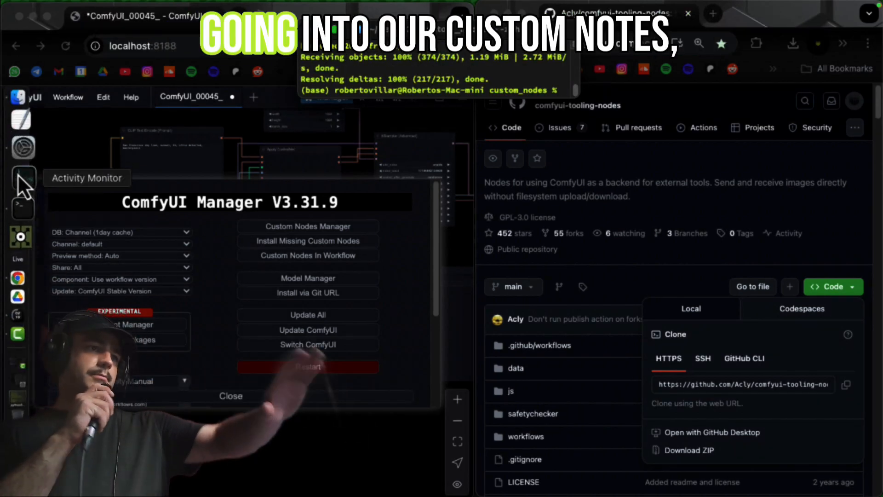
Step: Check the contents of the cloned comfyui-tooling-nodes folder inside custom_nodes in Finder
left_click(20, 122)
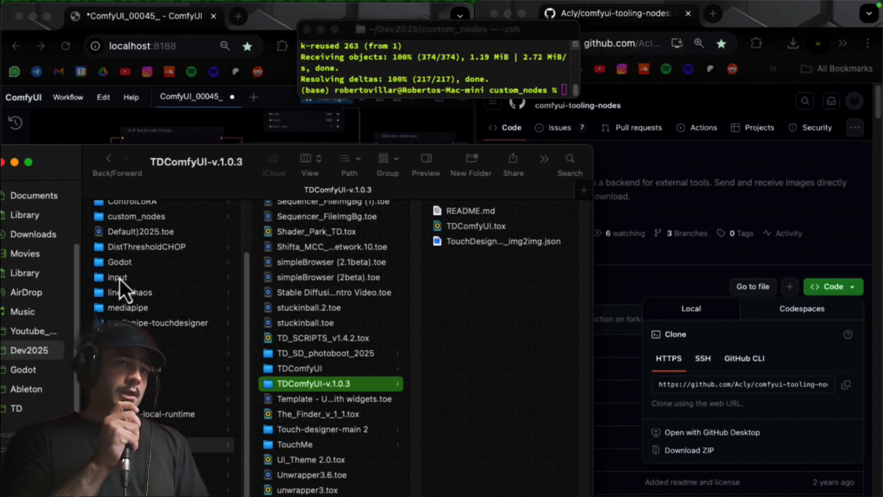
scroll(120, 276, "up", 3)
left_click(133, 286)
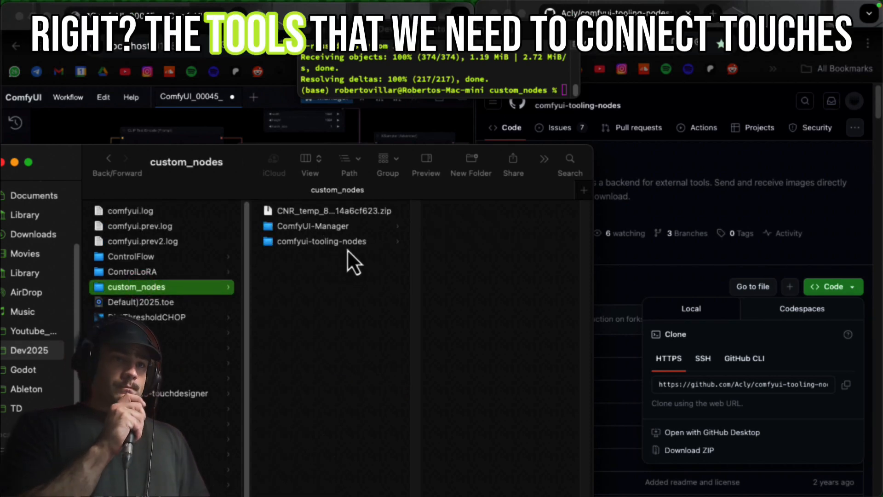
left_click(348, 244)
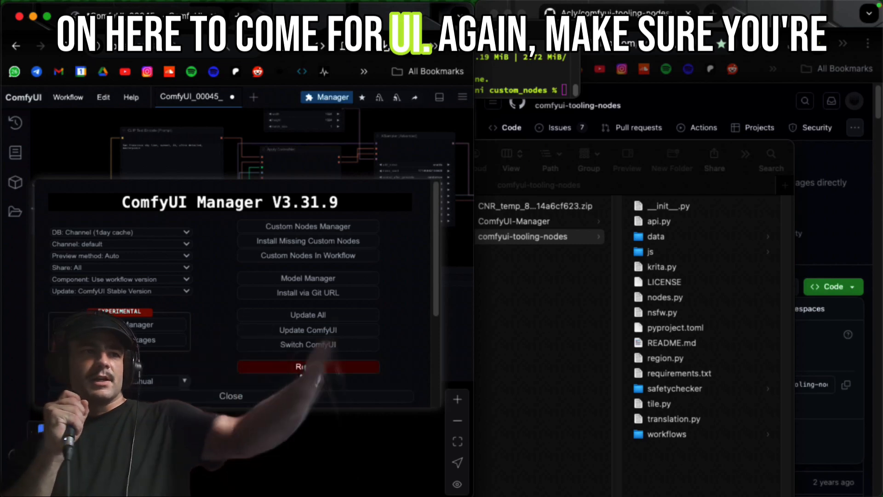
Step: Restart the ComfyUI server from ComfyUI Manager and confirm the restart
left_click(308, 367)
left_click(251, 311)
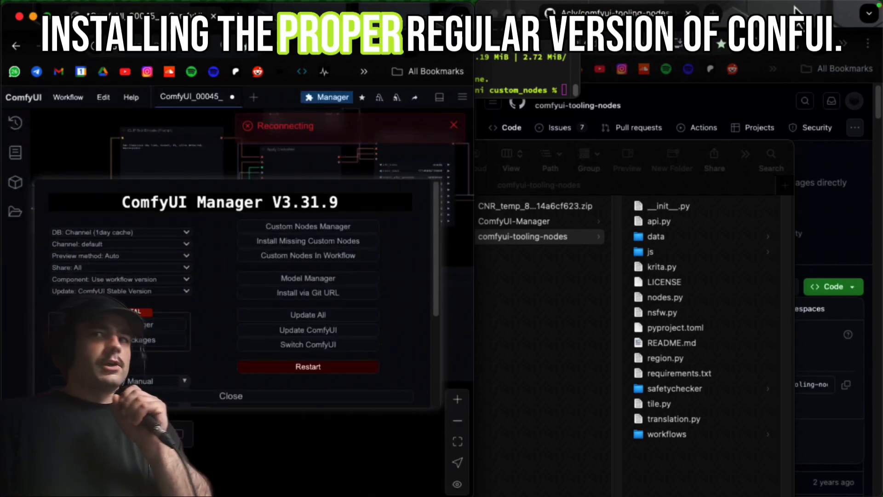
Step: Reload the img2img JSON workflow from the TD/TDComfyUI-v.1.0.3 folder in Finder into the restarted ComfyUI
left_click(559, 321)
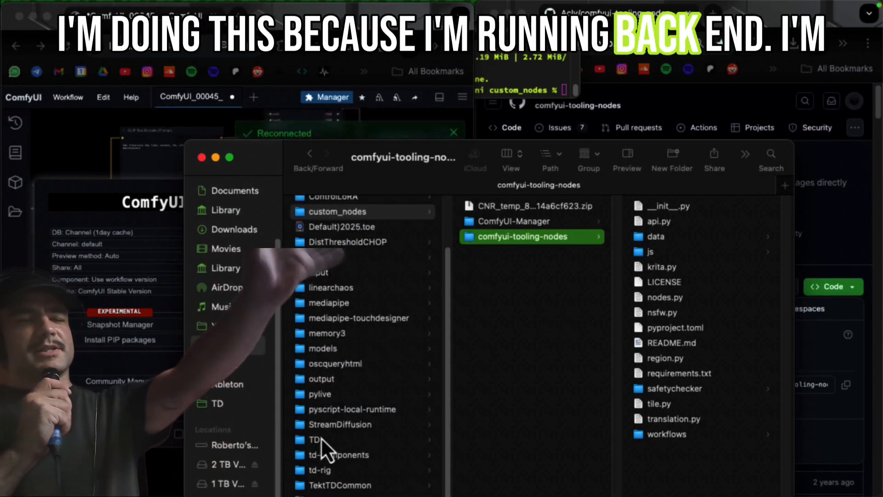
left_click(321, 439)
scroll(512, 244, "down", 20)
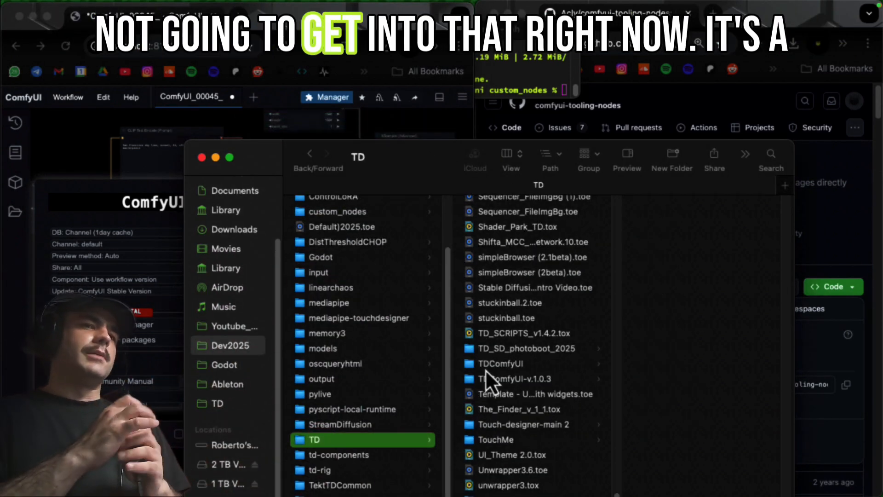
left_click(511, 364)
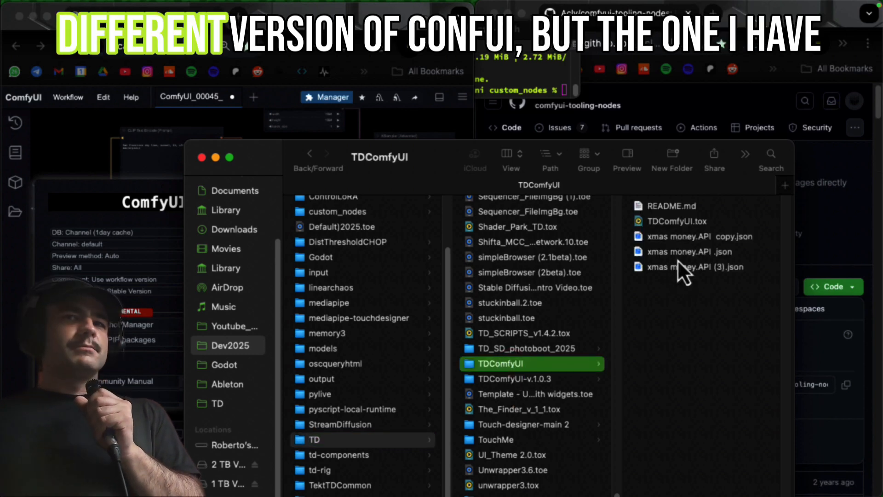
left_click(517, 379)
left_click_drag(696, 237, 138, 221)
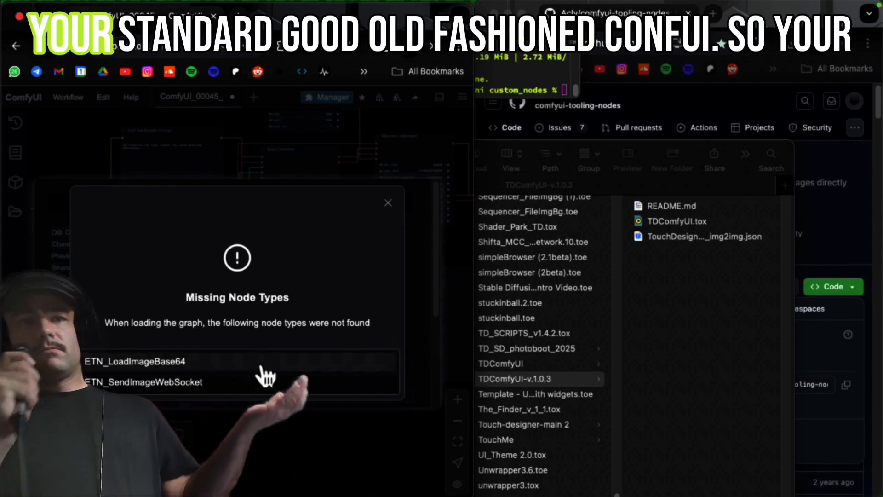
Step: Dismiss the missing node types warning and close ComfyUI Manager
left_click(389, 202)
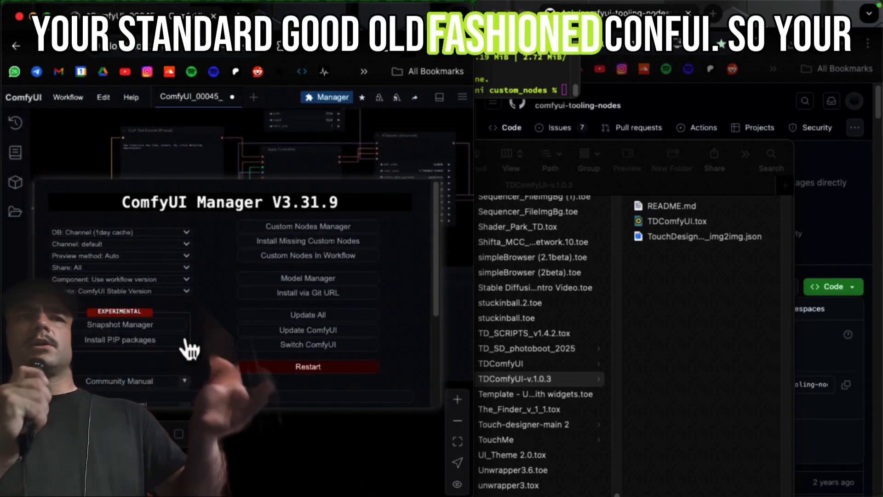
scroll(288, 374, "down", 5)
left_click(234, 252)
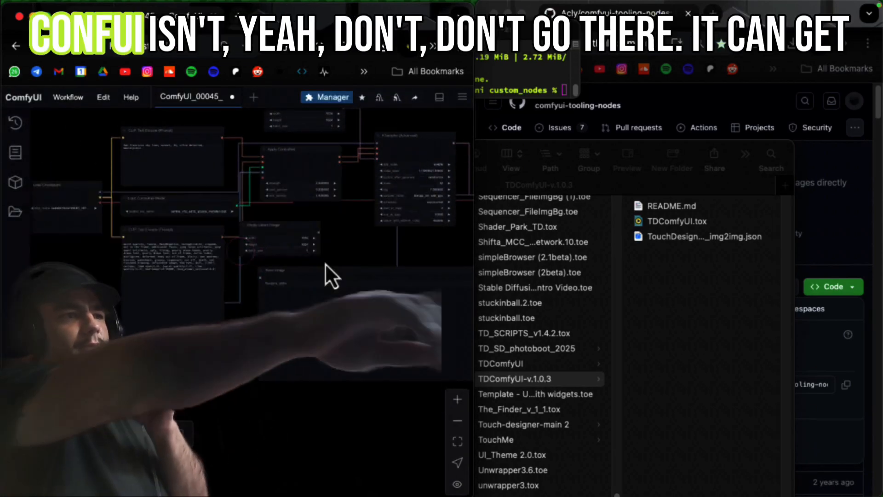
Step: Close the ComfyUI_00045_ workflow and open a new blank workflow
scroll(258, 204, "up", 1)
left_click_drag(122, 144, 322, 152)
left_click_drag(234, 142, 135, 266)
left_click(232, 97)
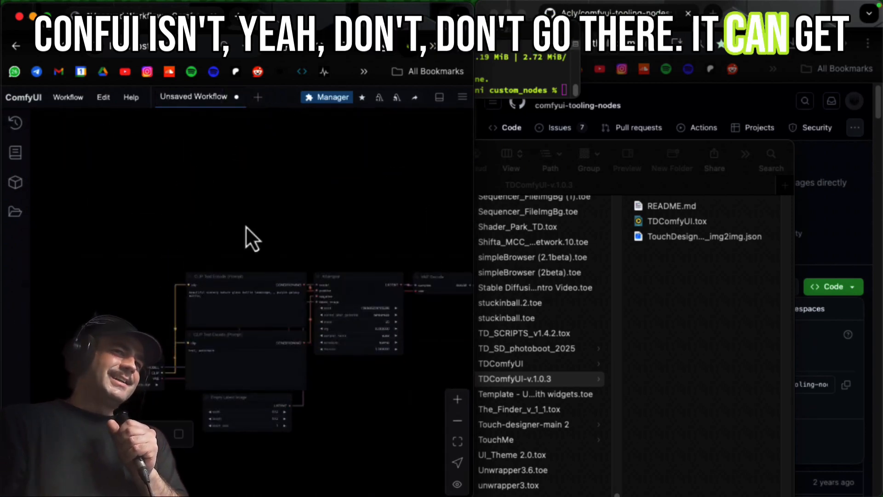
left_click(260, 97)
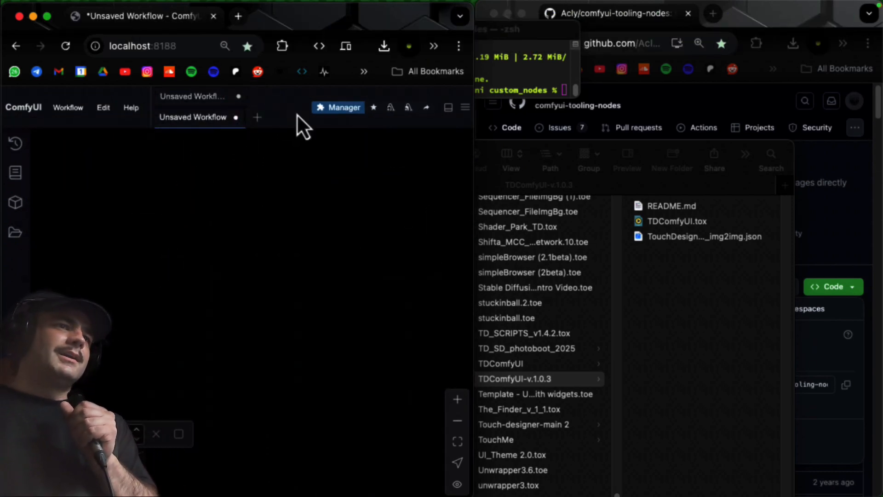
Step: Load an xmas money.API JSON workflow from Finder's TDComfyUI folder into ComfyUI and dismiss the missing node types warning
left_click(481, 149)
left_click(501, 364)
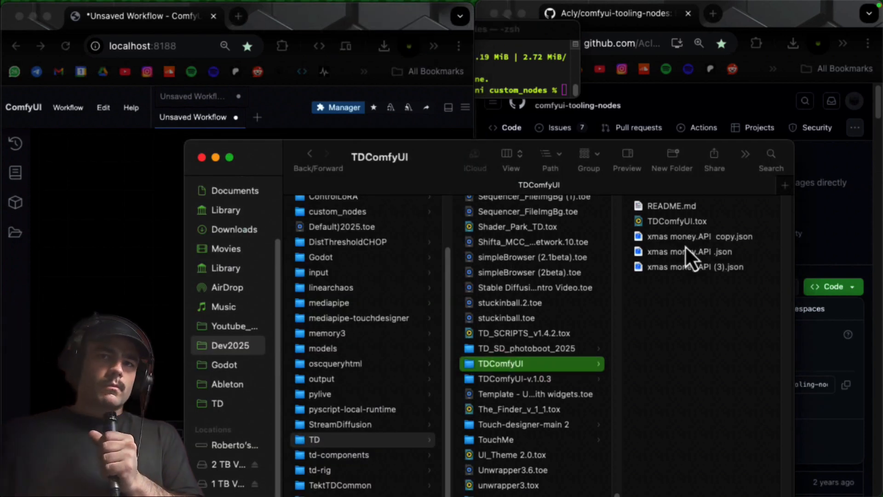
left_click_drag(686, 260, 117, 214)
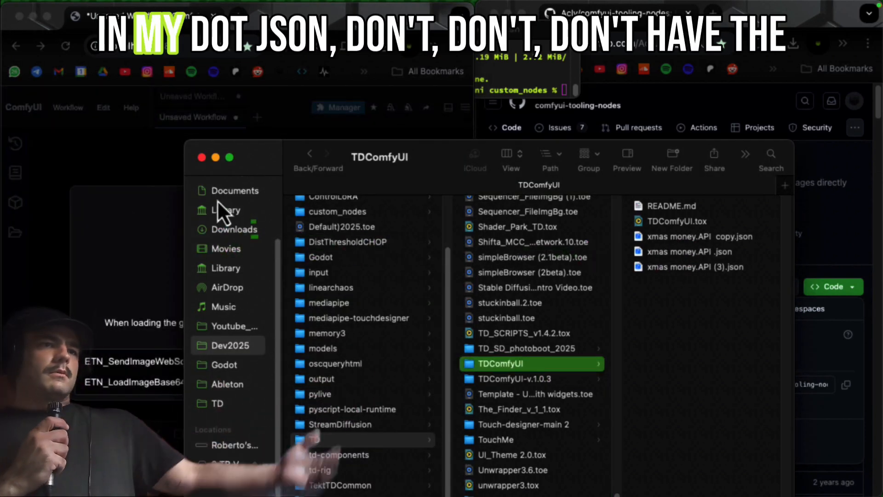
left_click(123, 177)
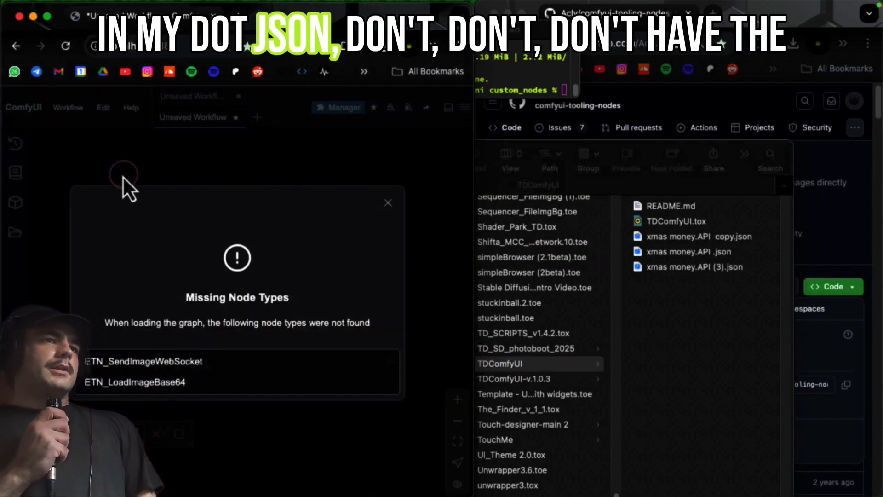
left_click(388, 203)
Step: Check ComfyUI Manager for missing custom nodes that can be installed
left_click(343, 107)
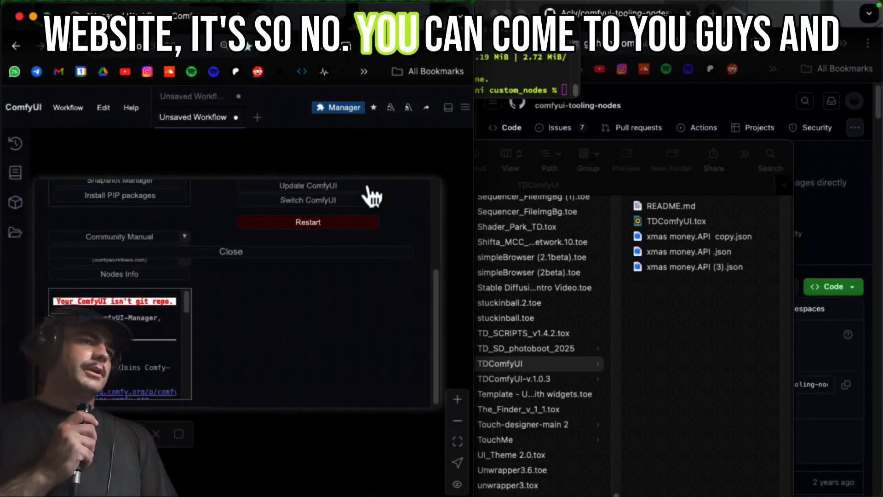
scroll(246, 241, "up", 5)
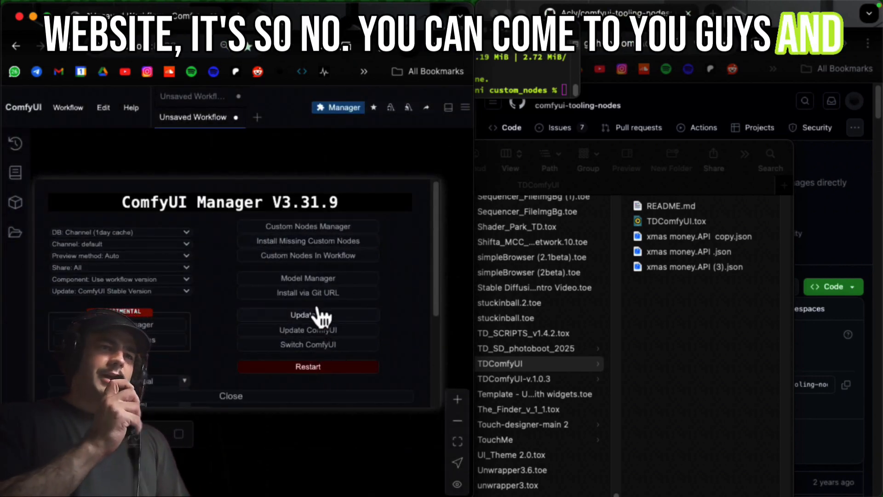
left_click(318, 240)
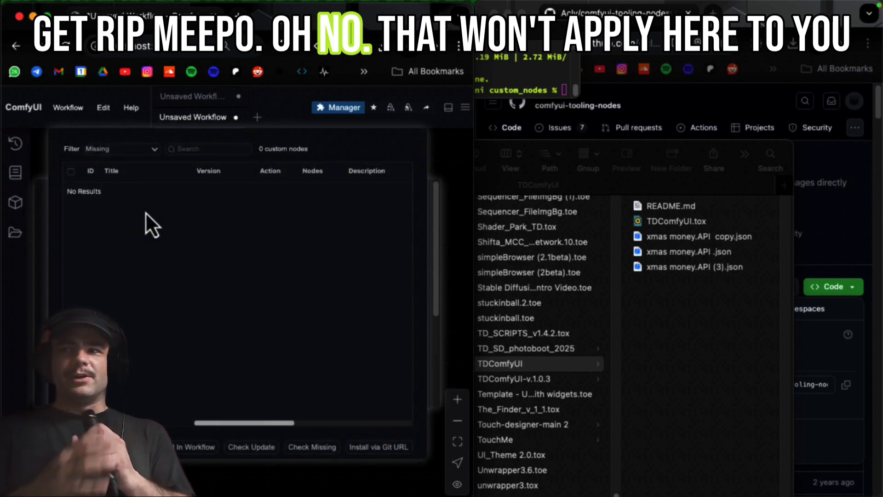
Step: Search the custom nodes list for "external" and filter it to Enabled node packs
left_click(203, 147)
type("e")
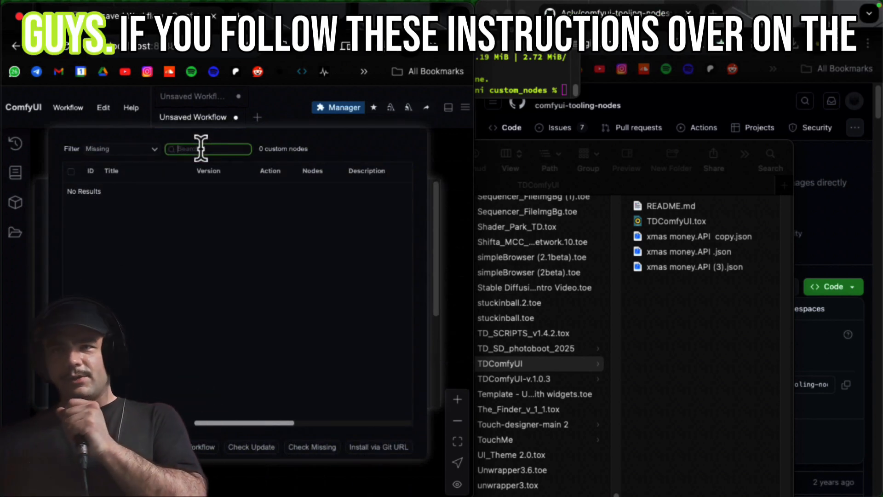
type("xtern")
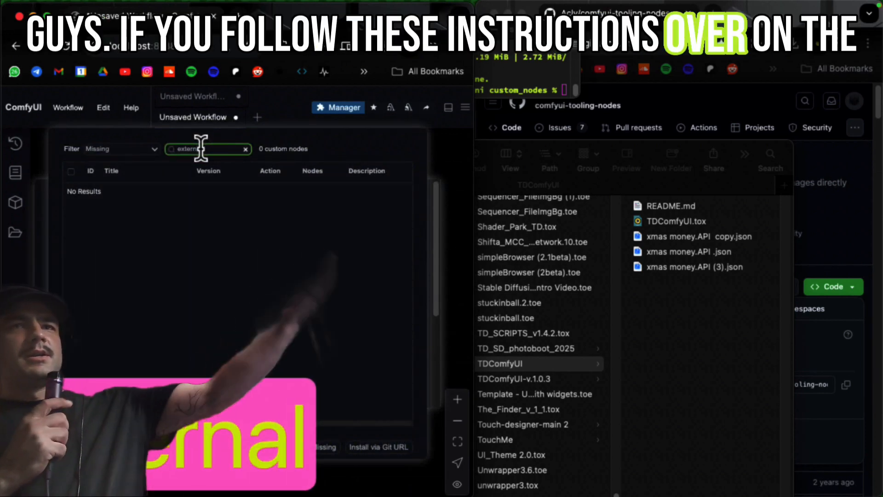
type("al")
left_click(134, 148)
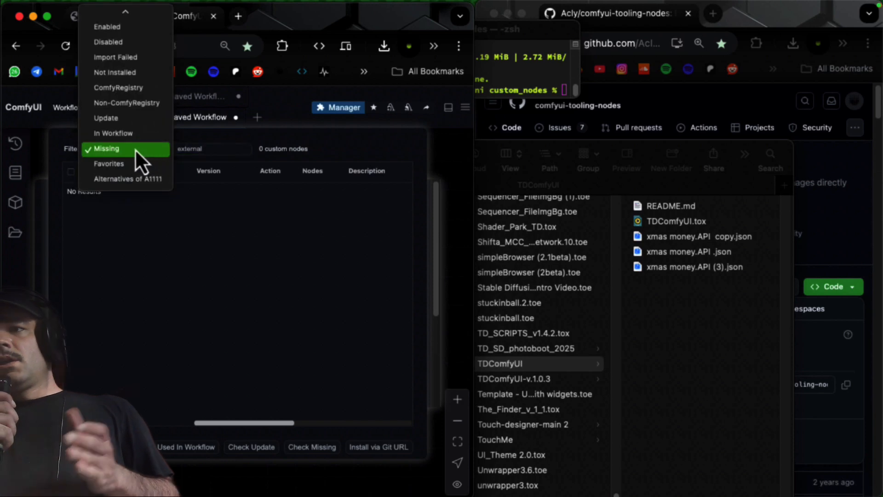
left_click(137, 32)
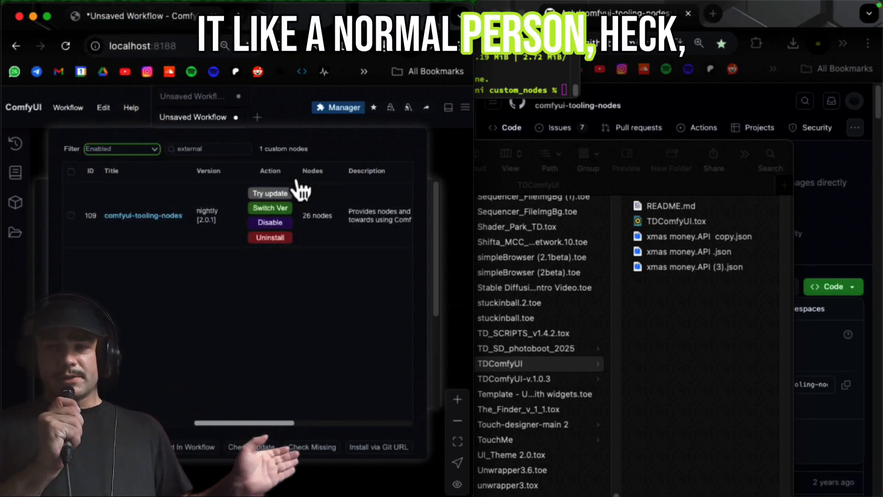
Step: Try updating the comfyui-tooling-nodes pack and confirm the ComfyUI server reboot
left_click(271, 193)
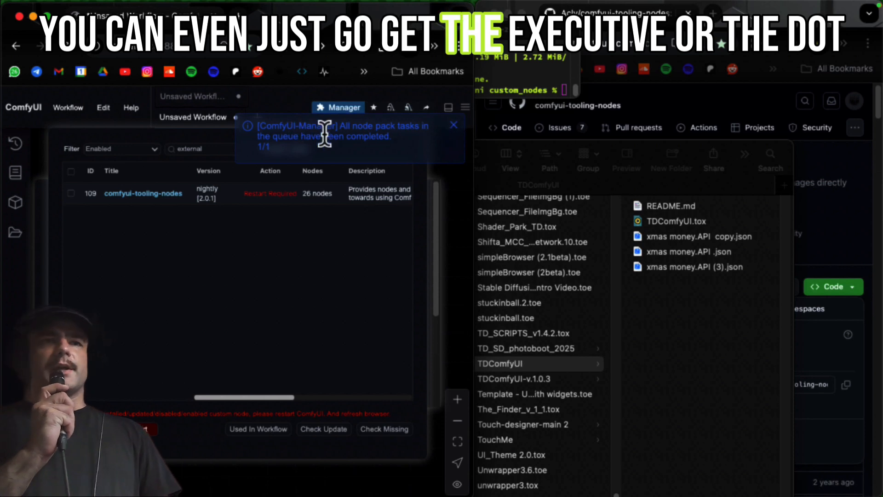
left_click(147, 428)
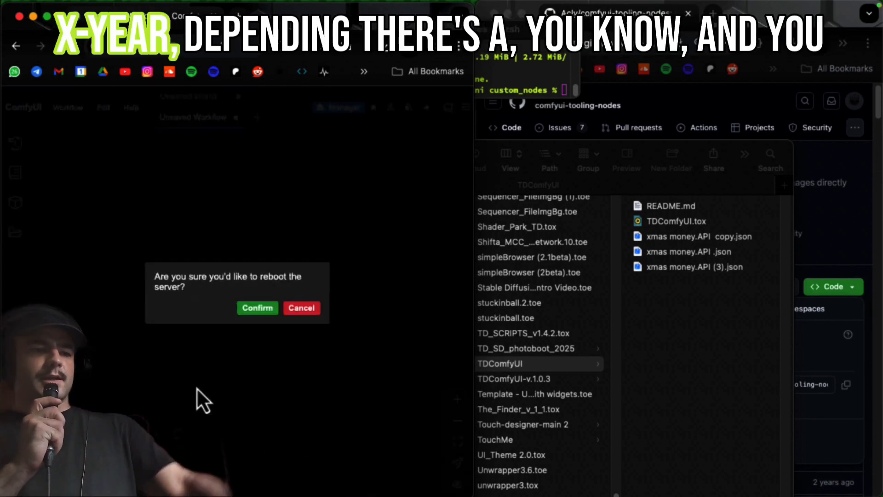
left_click(259, 308)
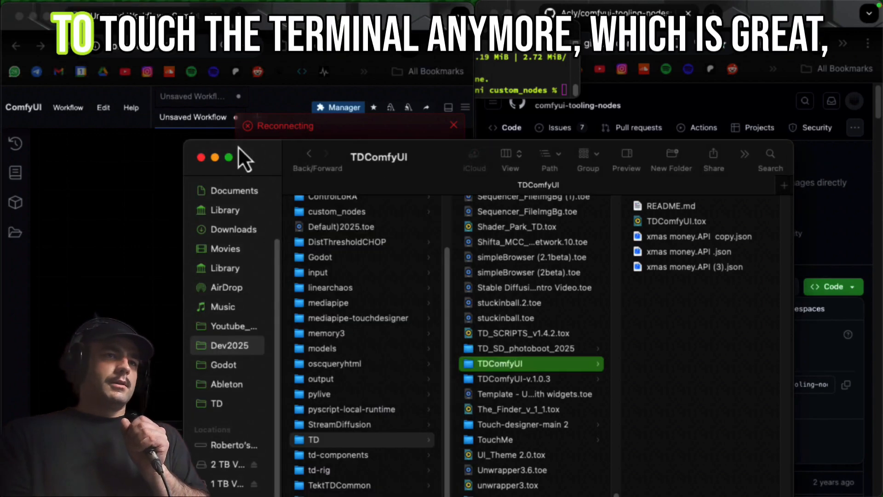
Step: Minimize the Finder window and confirm the browser refresh that applies the node pack changes in ComfyUI
left_click(211, 157)
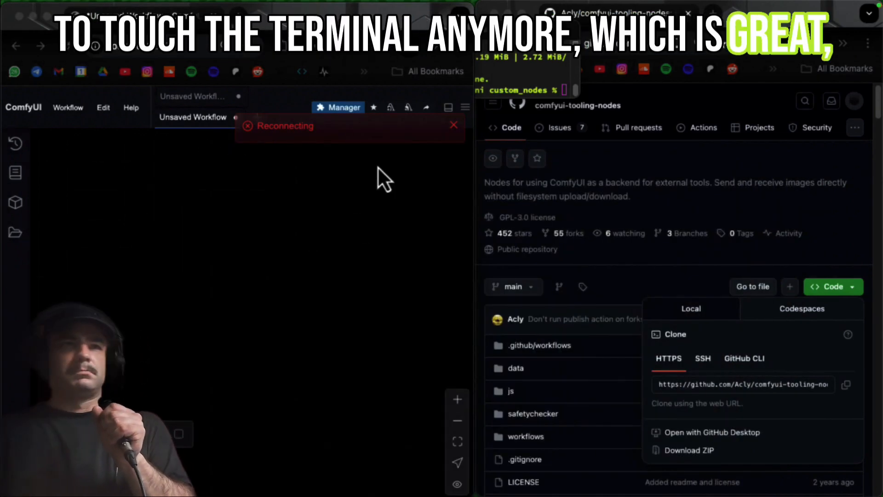
left_click(115, 224)
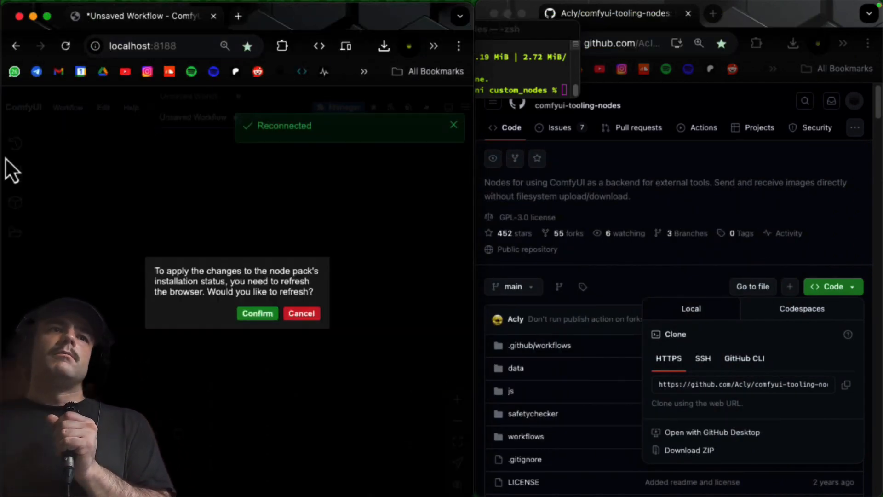
left_click(258, 314)
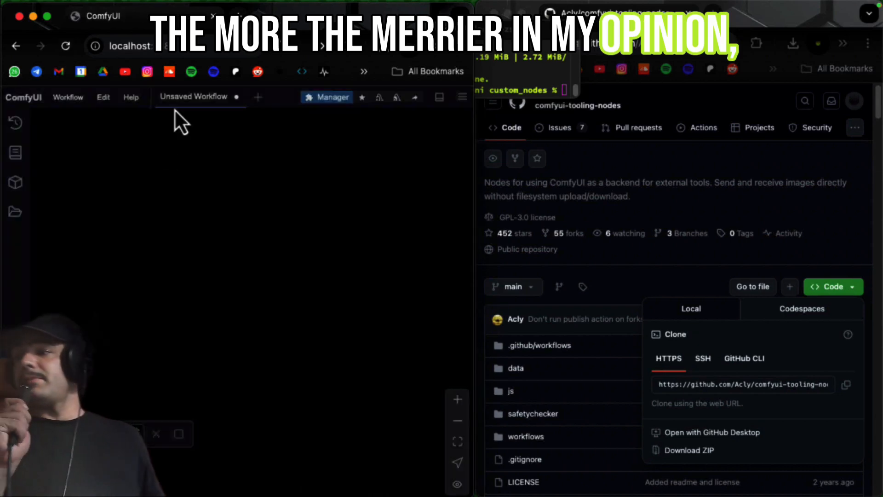
Step: Bring forward the Terminal window running the ComfyUI server and place it beside the ComfyUI browser window
left_click(24, 185)
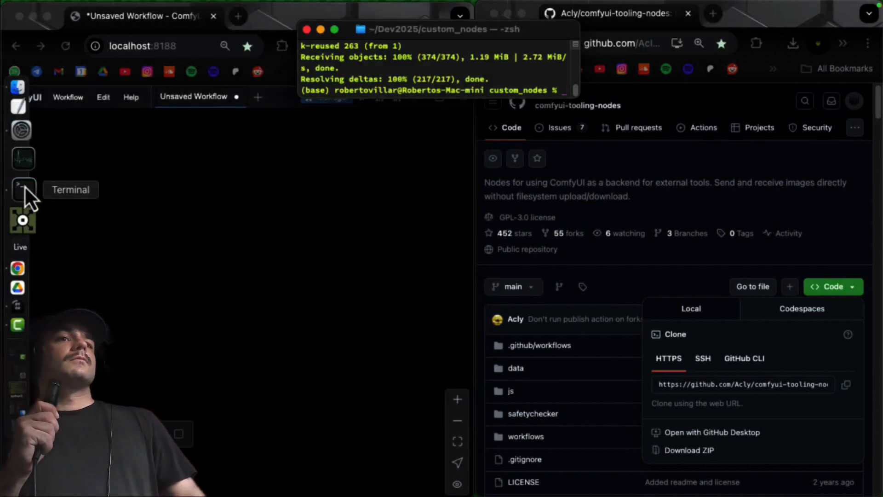
right_click(24, 186)
left_click(145, 182)
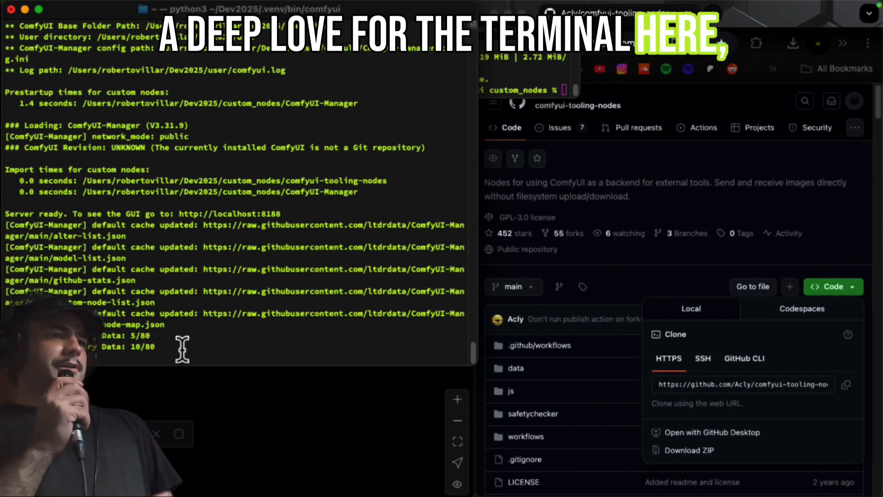
left_click_drag(183, 349, 156, 233)
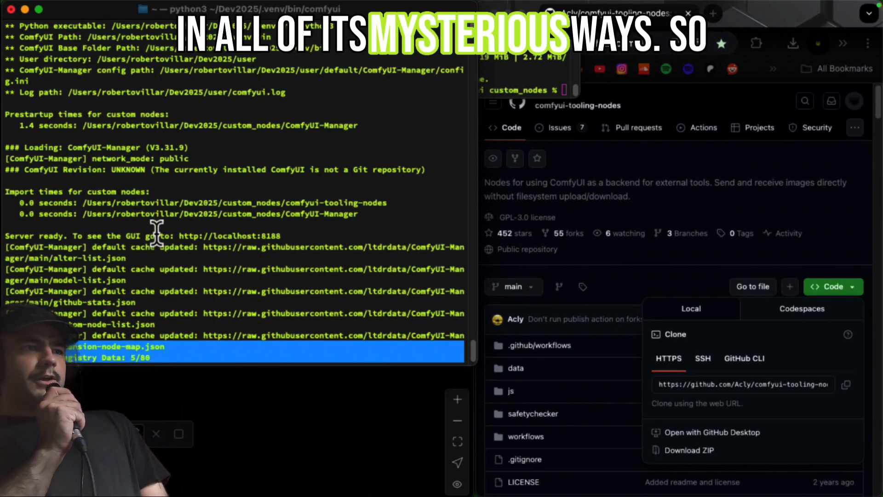
left_click_drag(119, 10, 817, 120)
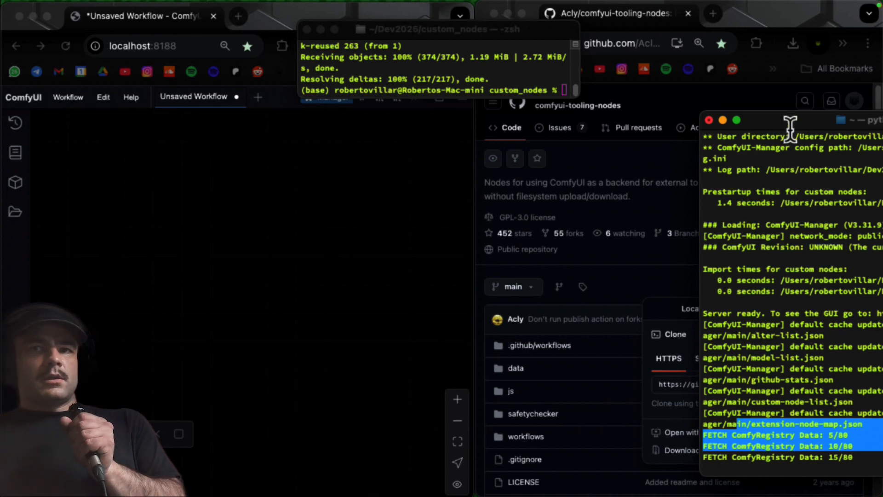
left_click_drag(787, 120, 525, 8)
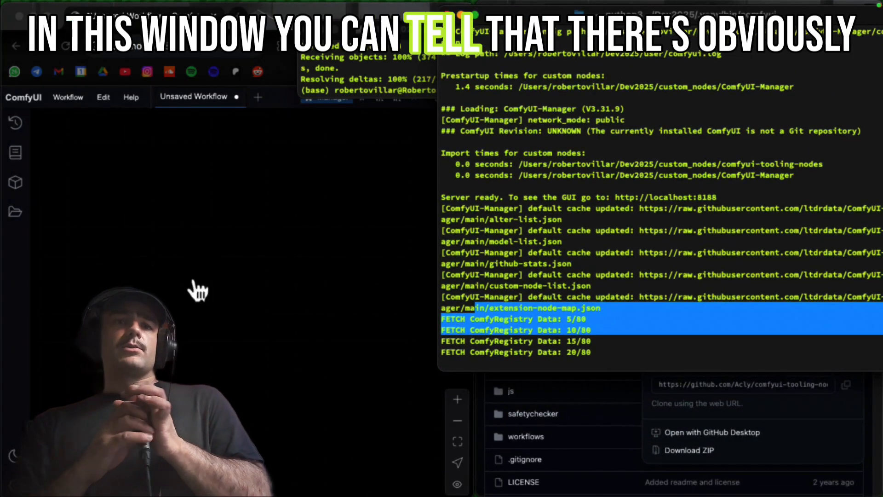
left_click(197, 288)
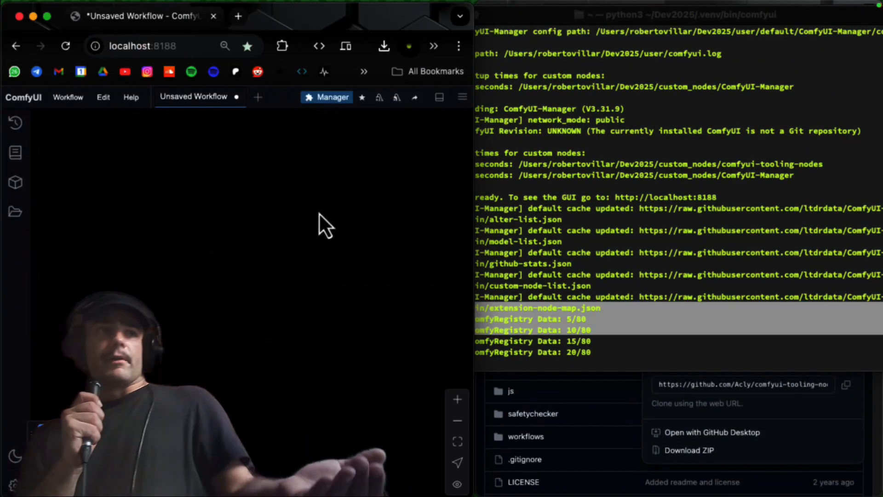
left_click(738, 259)
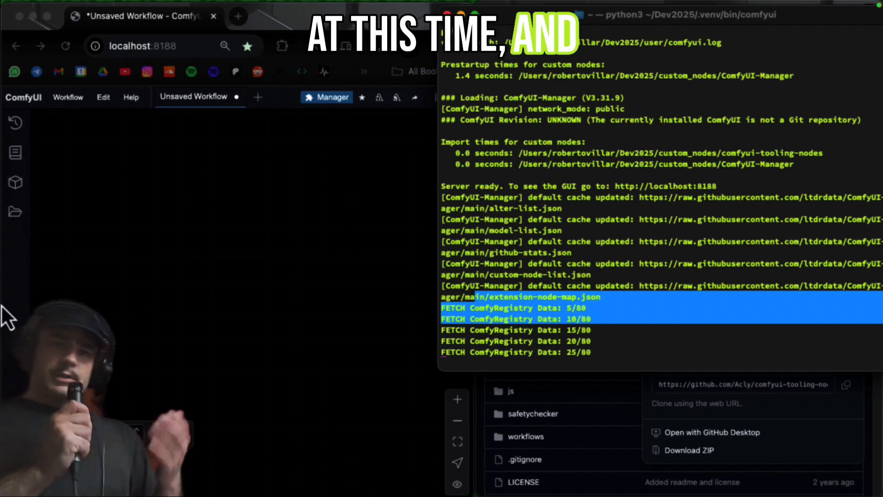
left_click(234, 289)
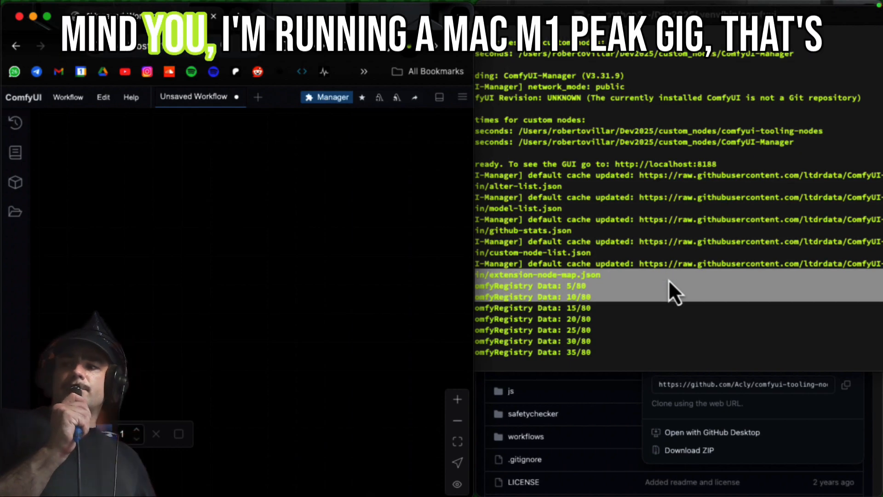
Step: Close the comfyui-tooling-nodes GitHub page and enlarge the ComfyUI server's Terminal window down to the screen's lower edge
left_click(612, 384)
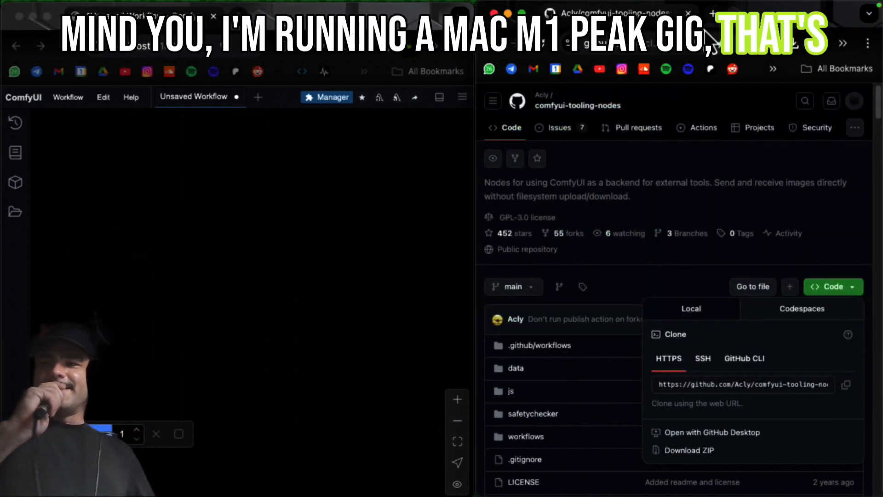
left_click(688, 13)
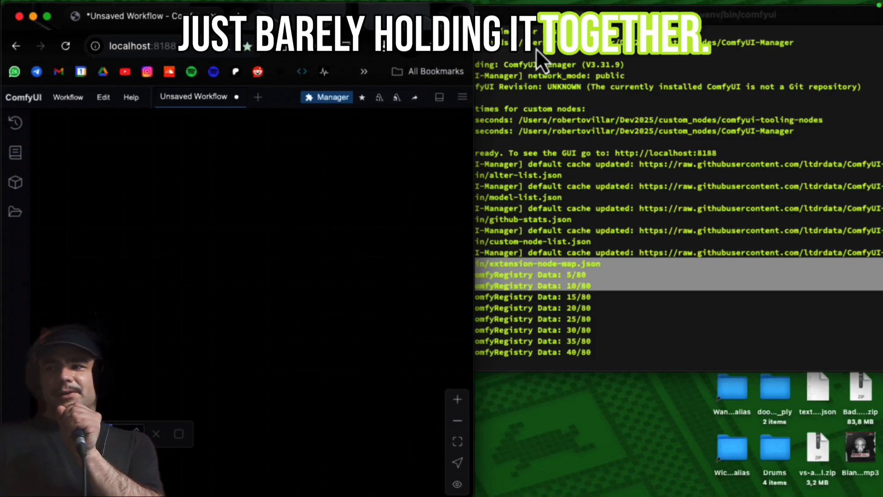
left_click(614, 412)
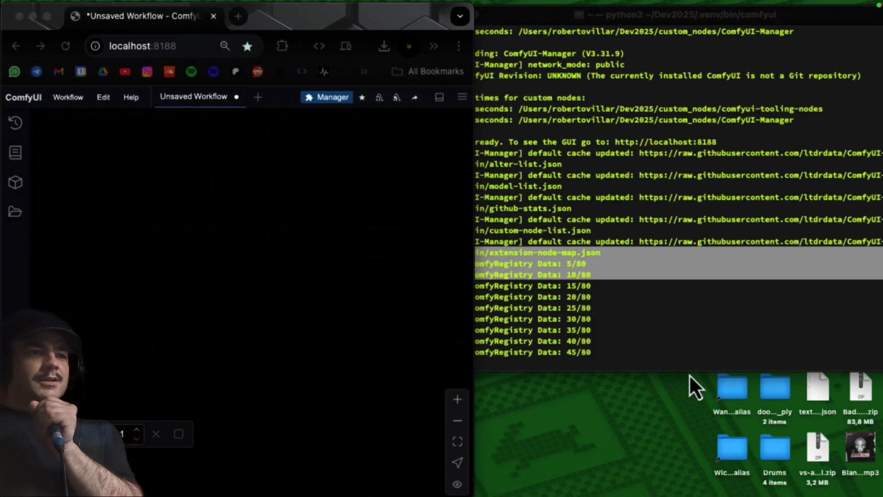
left_click(675, 318)
left_click_drag(688, 371, 688, 494)
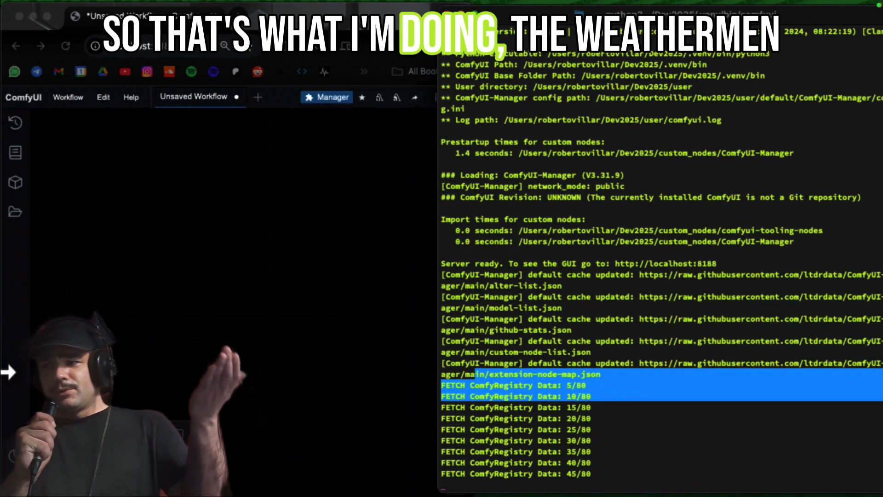
mouse_move(7, 363)
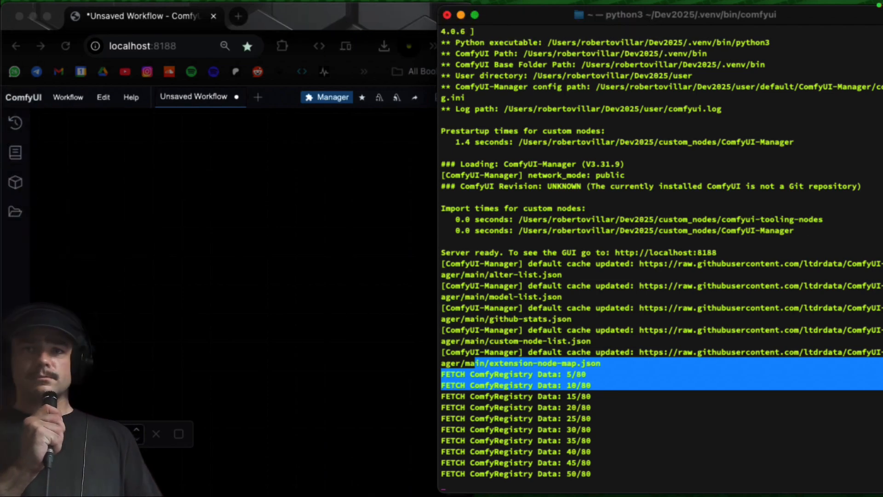
left_click(775, 201)
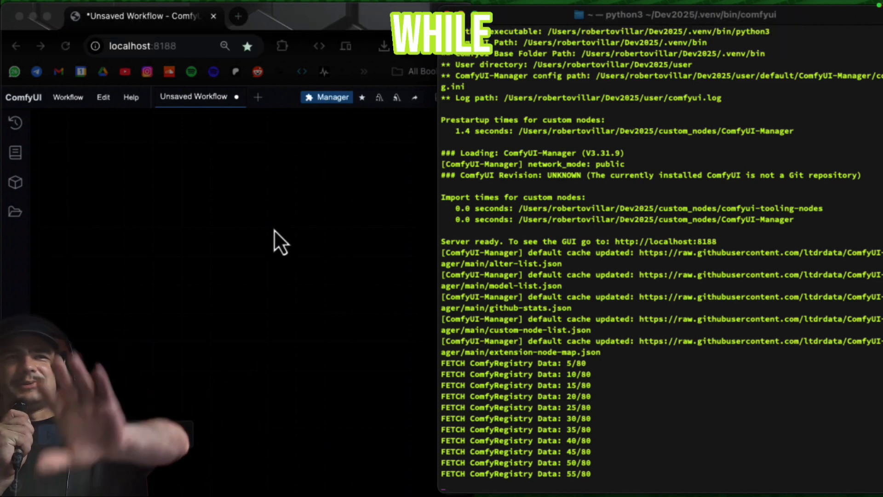
left_click(351, 221)
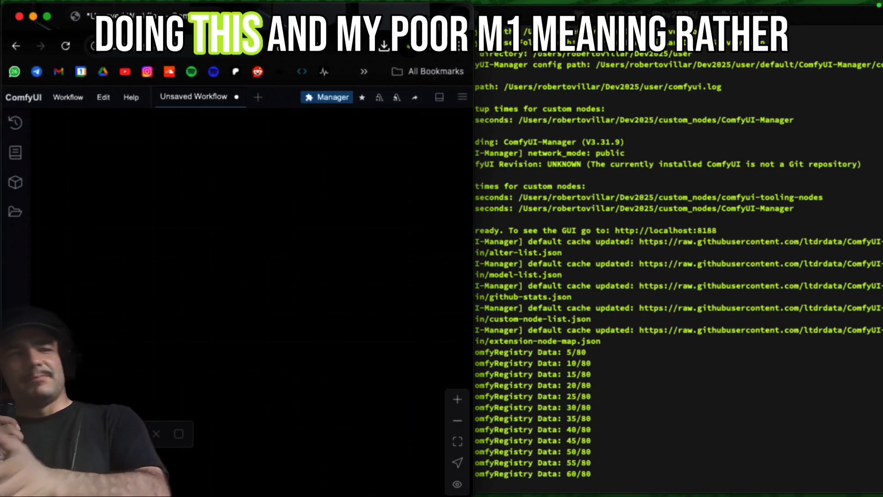